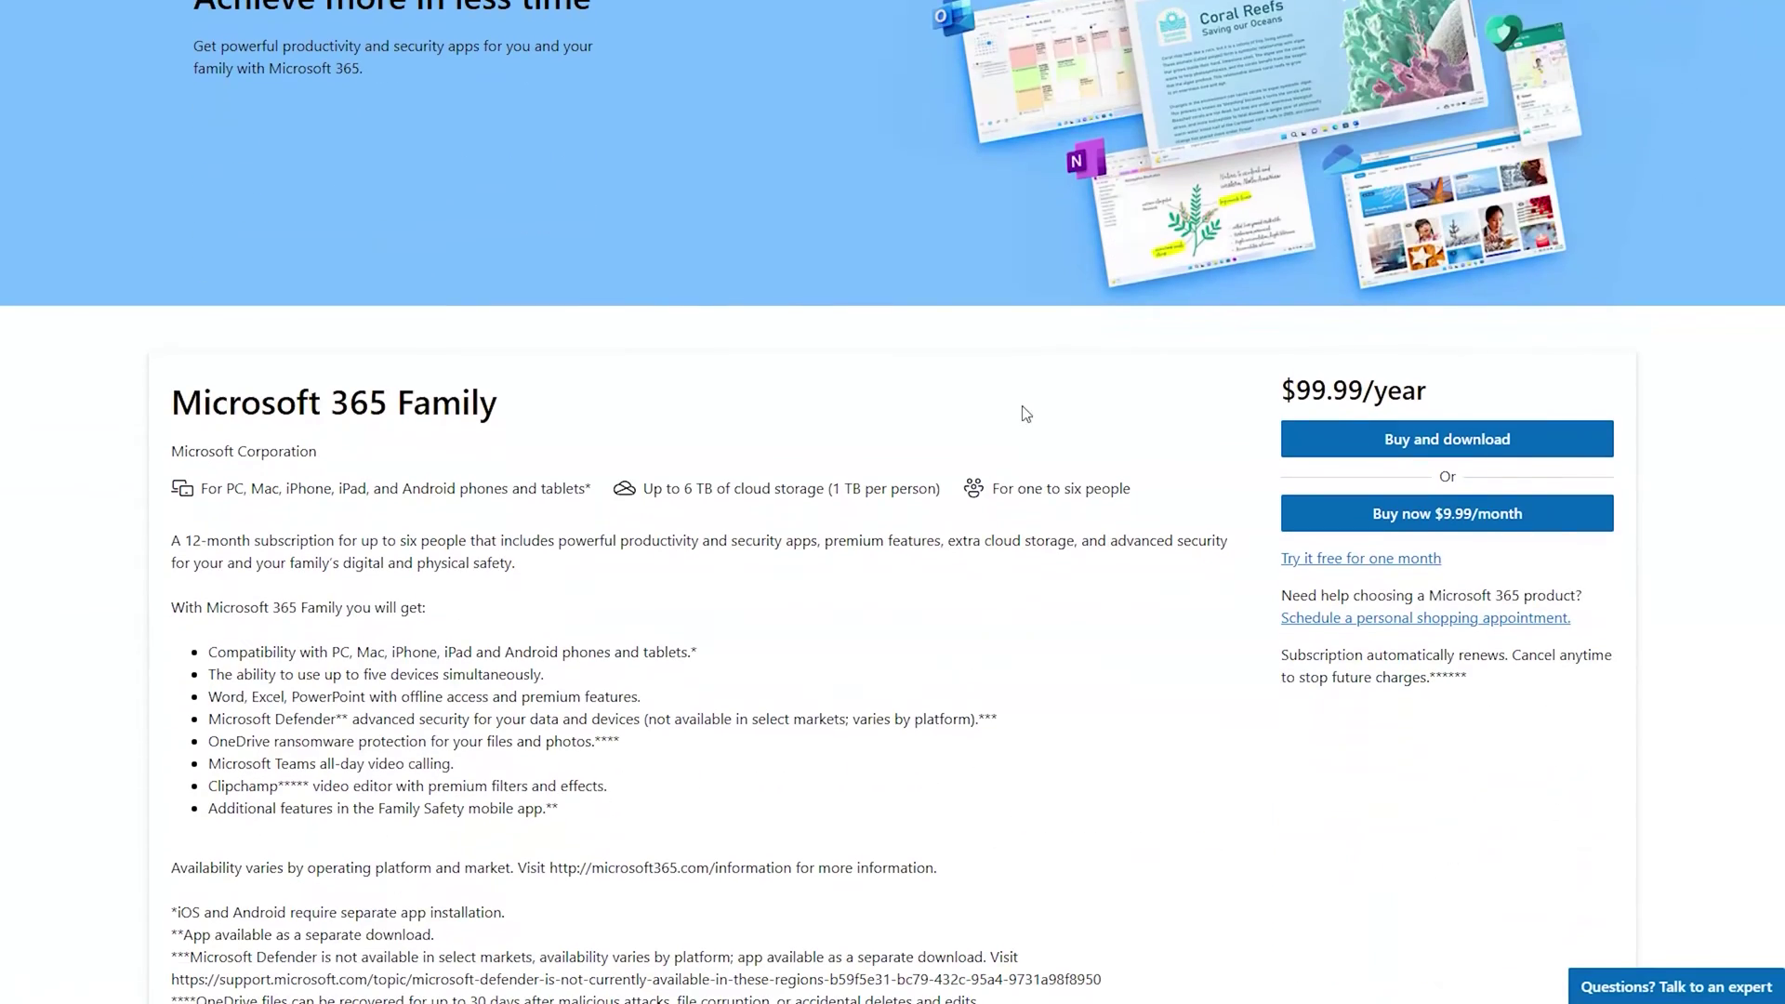
Start the 'Try it free for one month' offer on the Microsoft 365 Family store page.
{"action": "scroll", "coordinate": [987, 437], "scroll_direction": "down", "scroll_amount": 2}
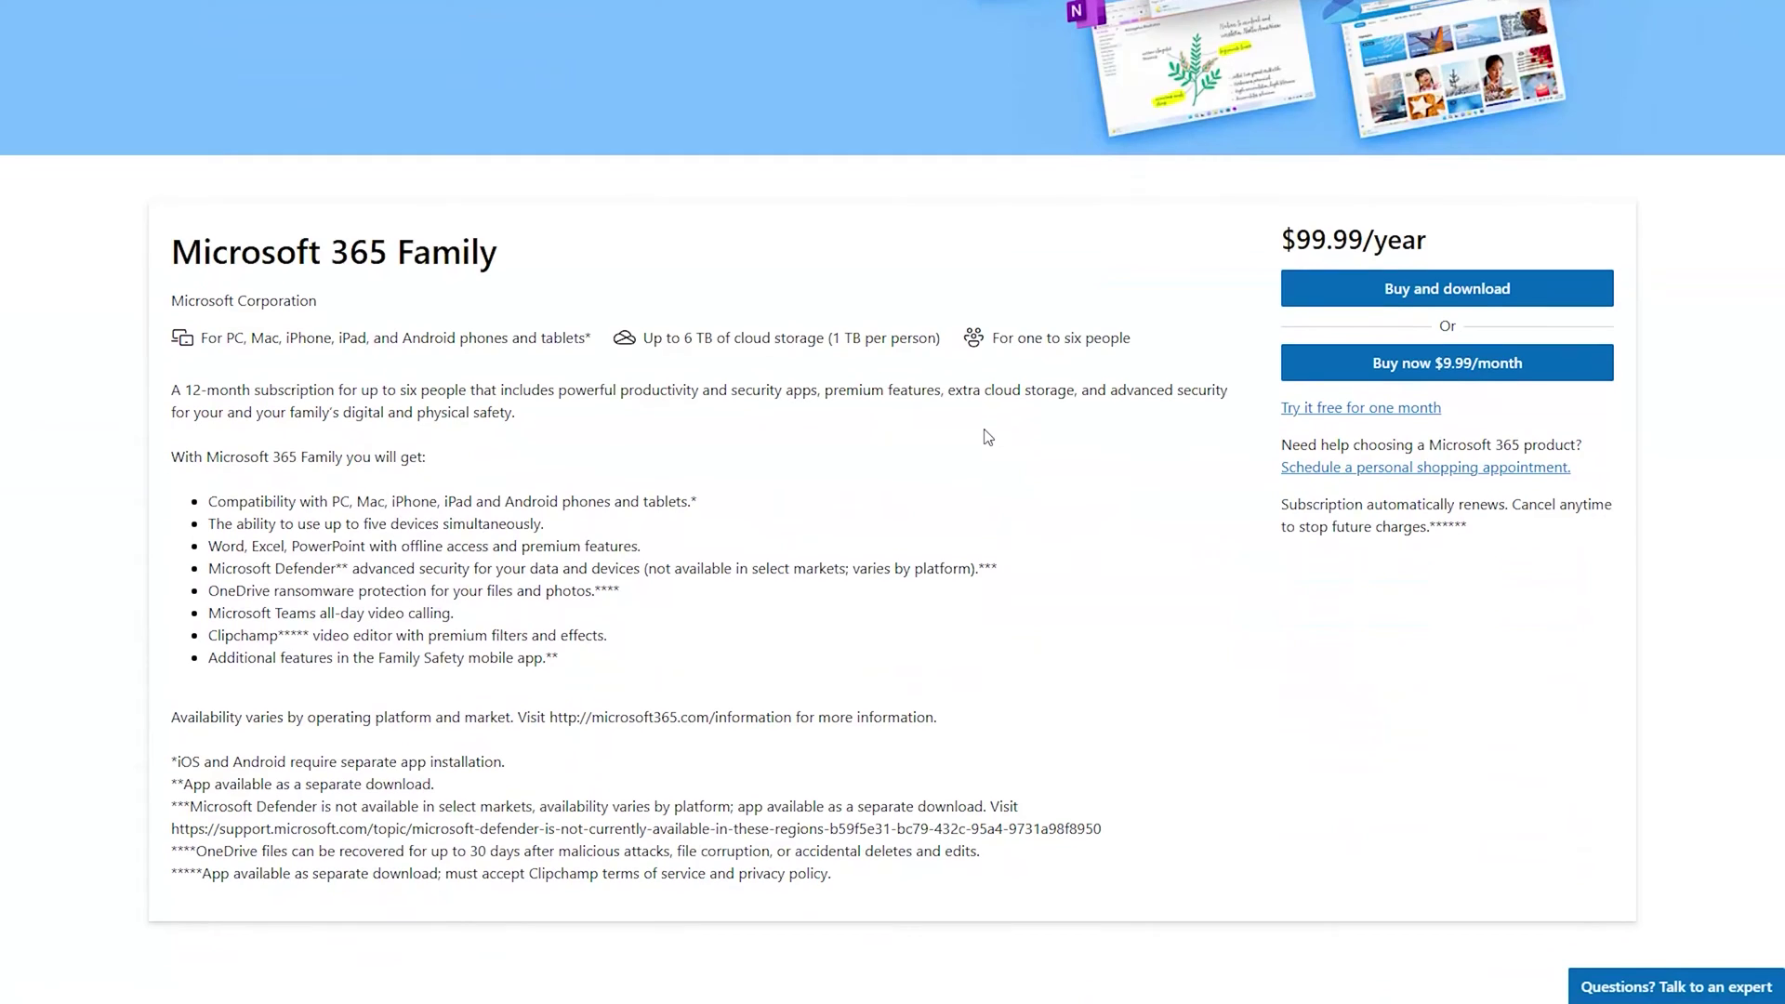
{"action": "left_click", "coordinate": [1329, 411]}
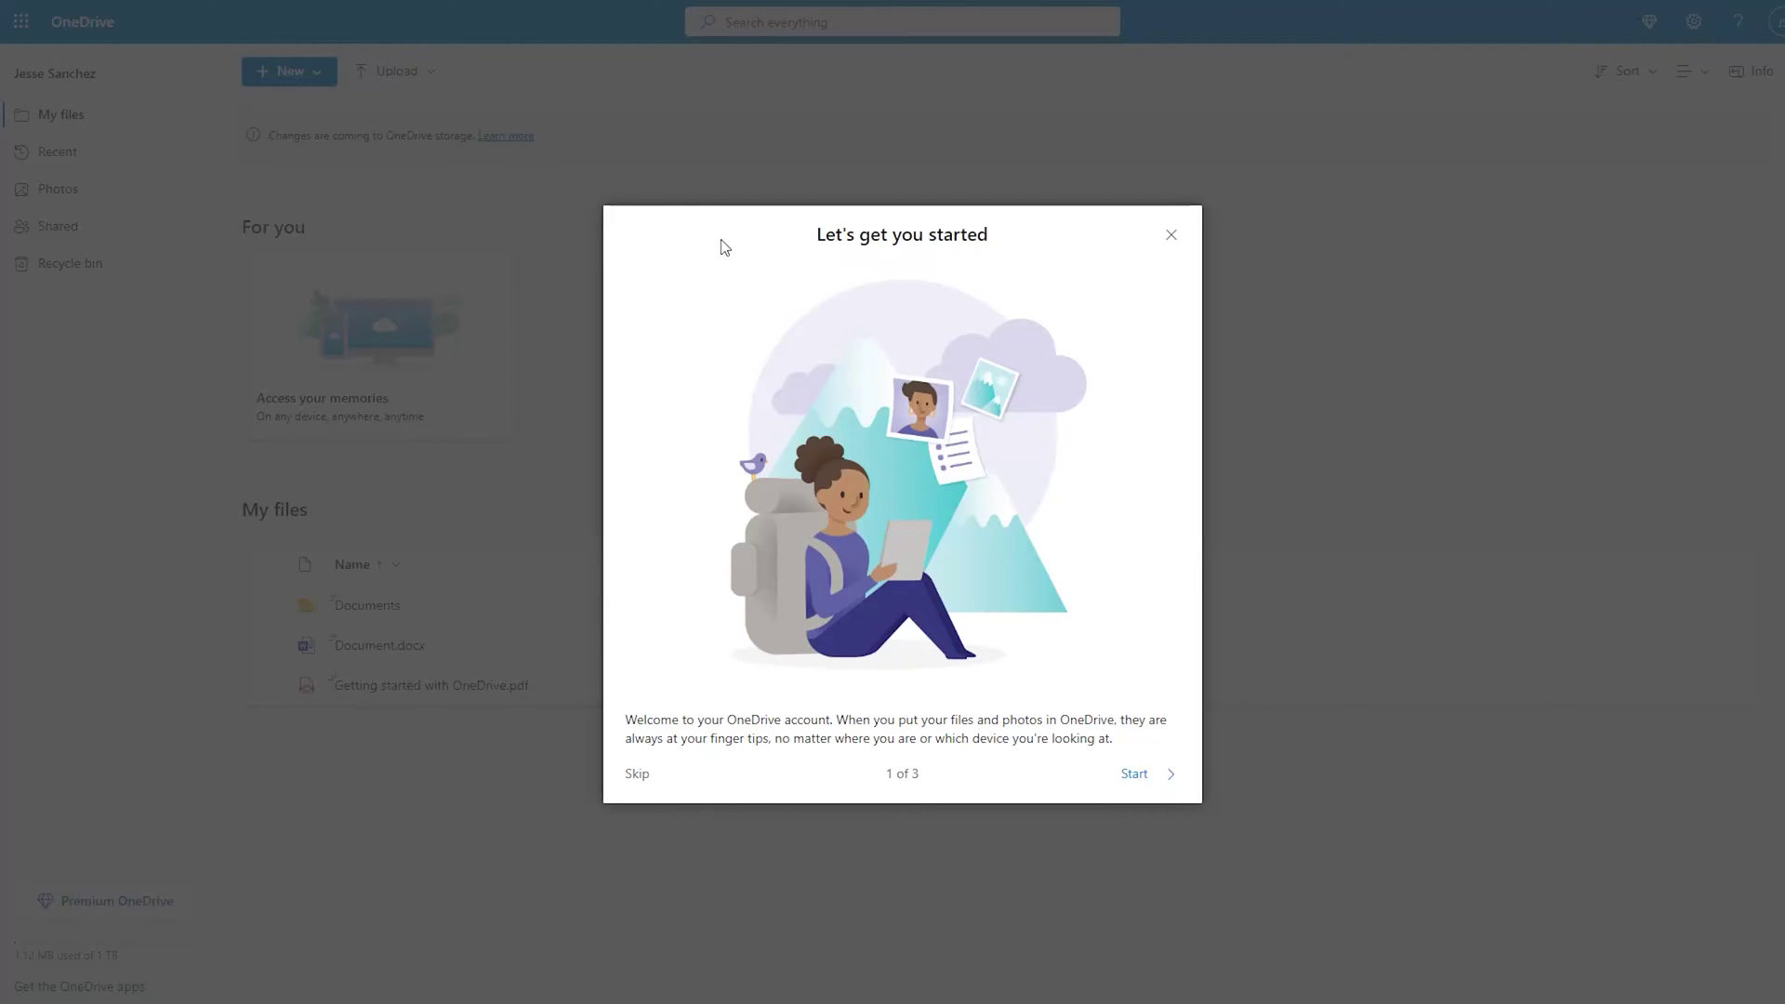
Close the 'Let's get you started' welcome dialog in OneDrive.
{"action": "left_click", "coordinate": [1171, 235]}
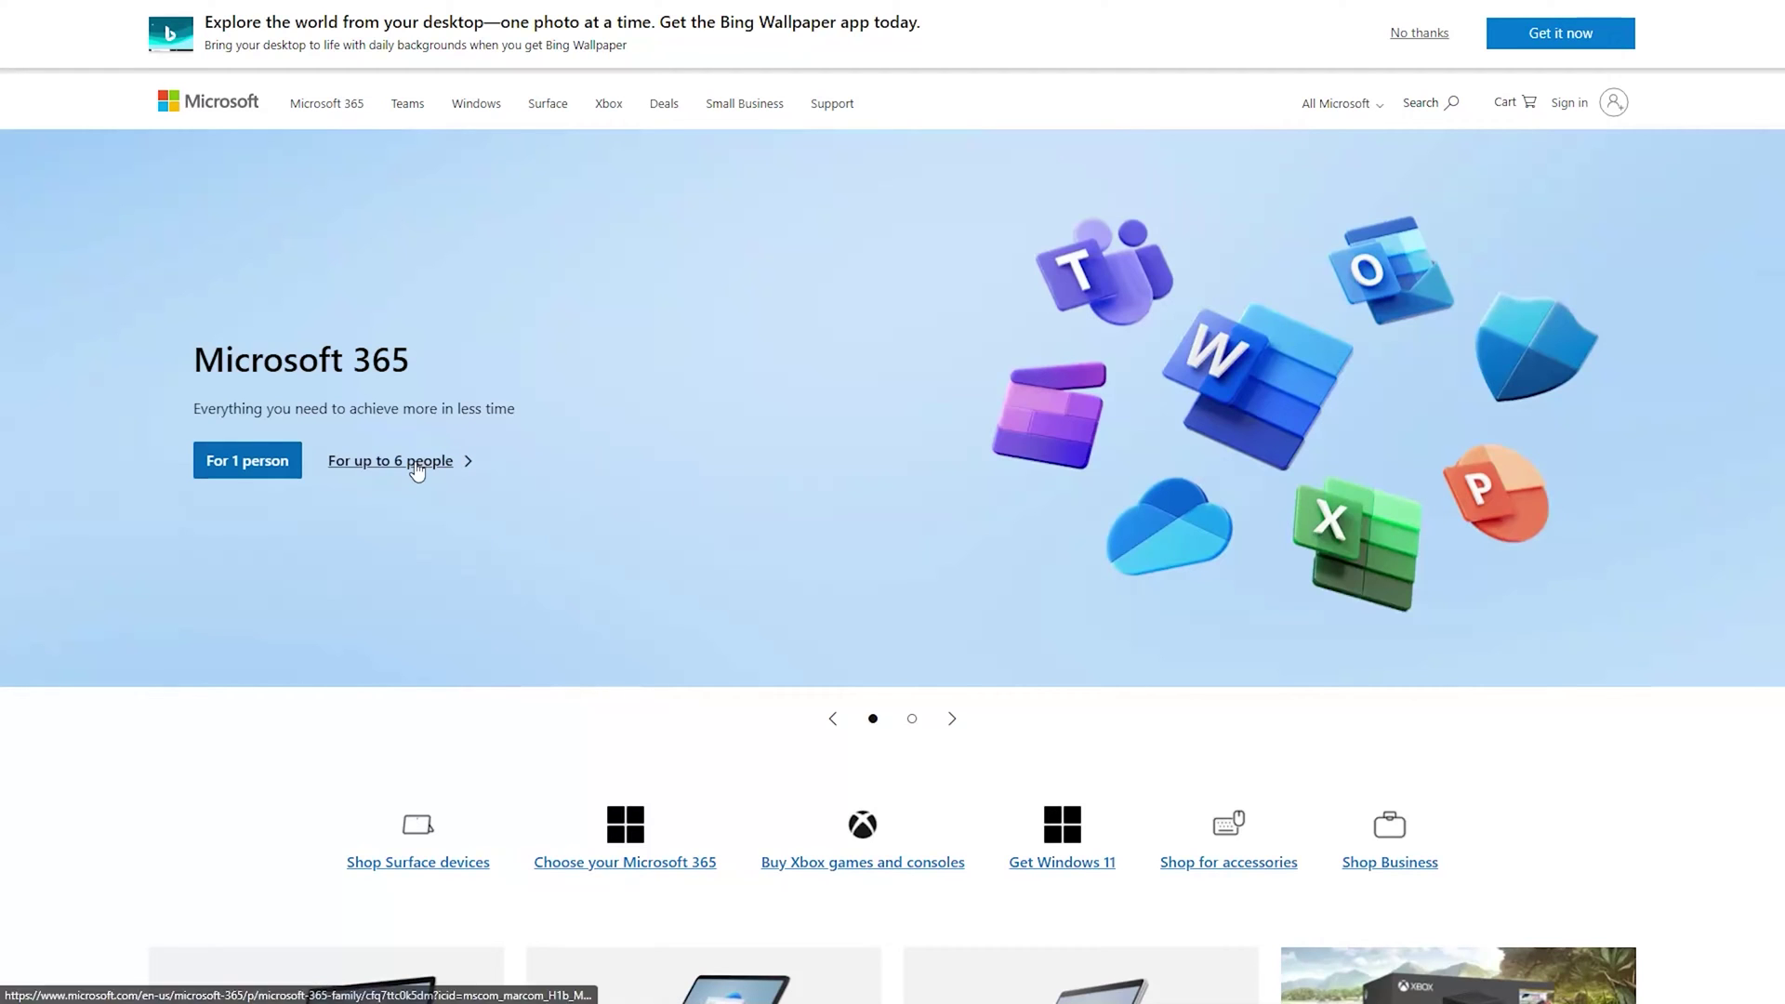
Choose the plan for up to 6 people, dismiss the Sign me up popup, and start a new account with the pasted e-mail.
{"action": "left_click", "coordinate": [417, 470]}
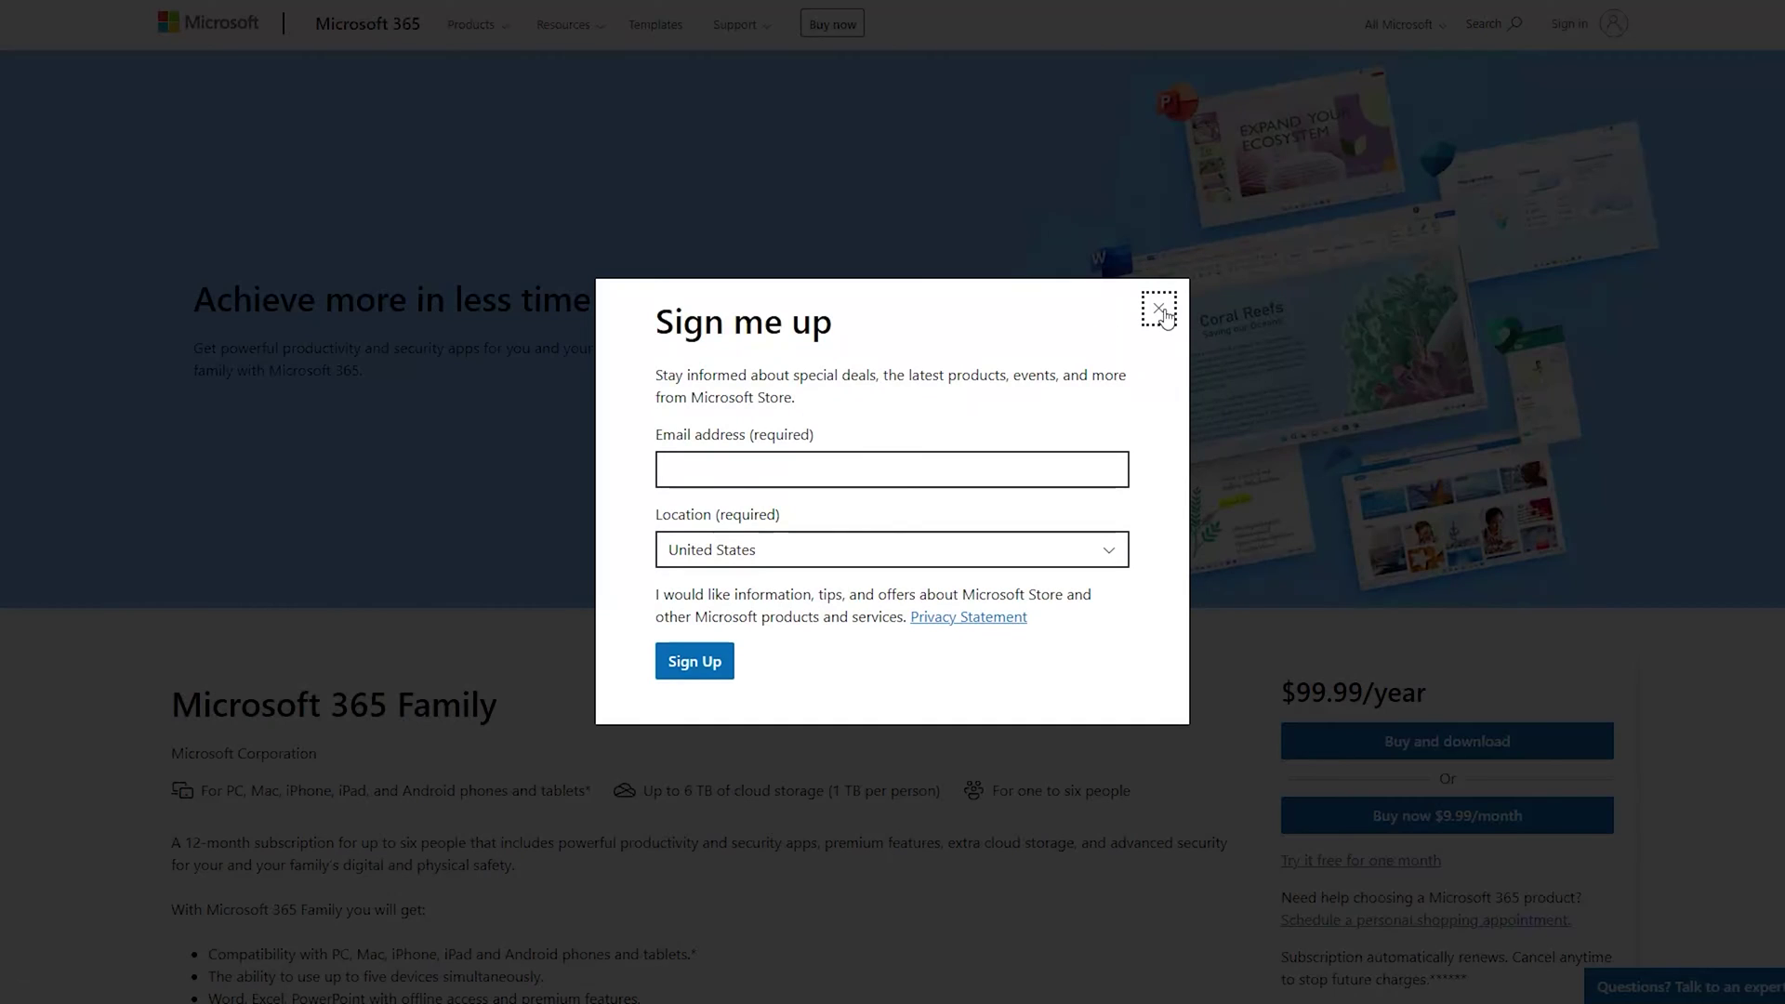
{"action": "left_click", "coordinate": [1162, 311]}
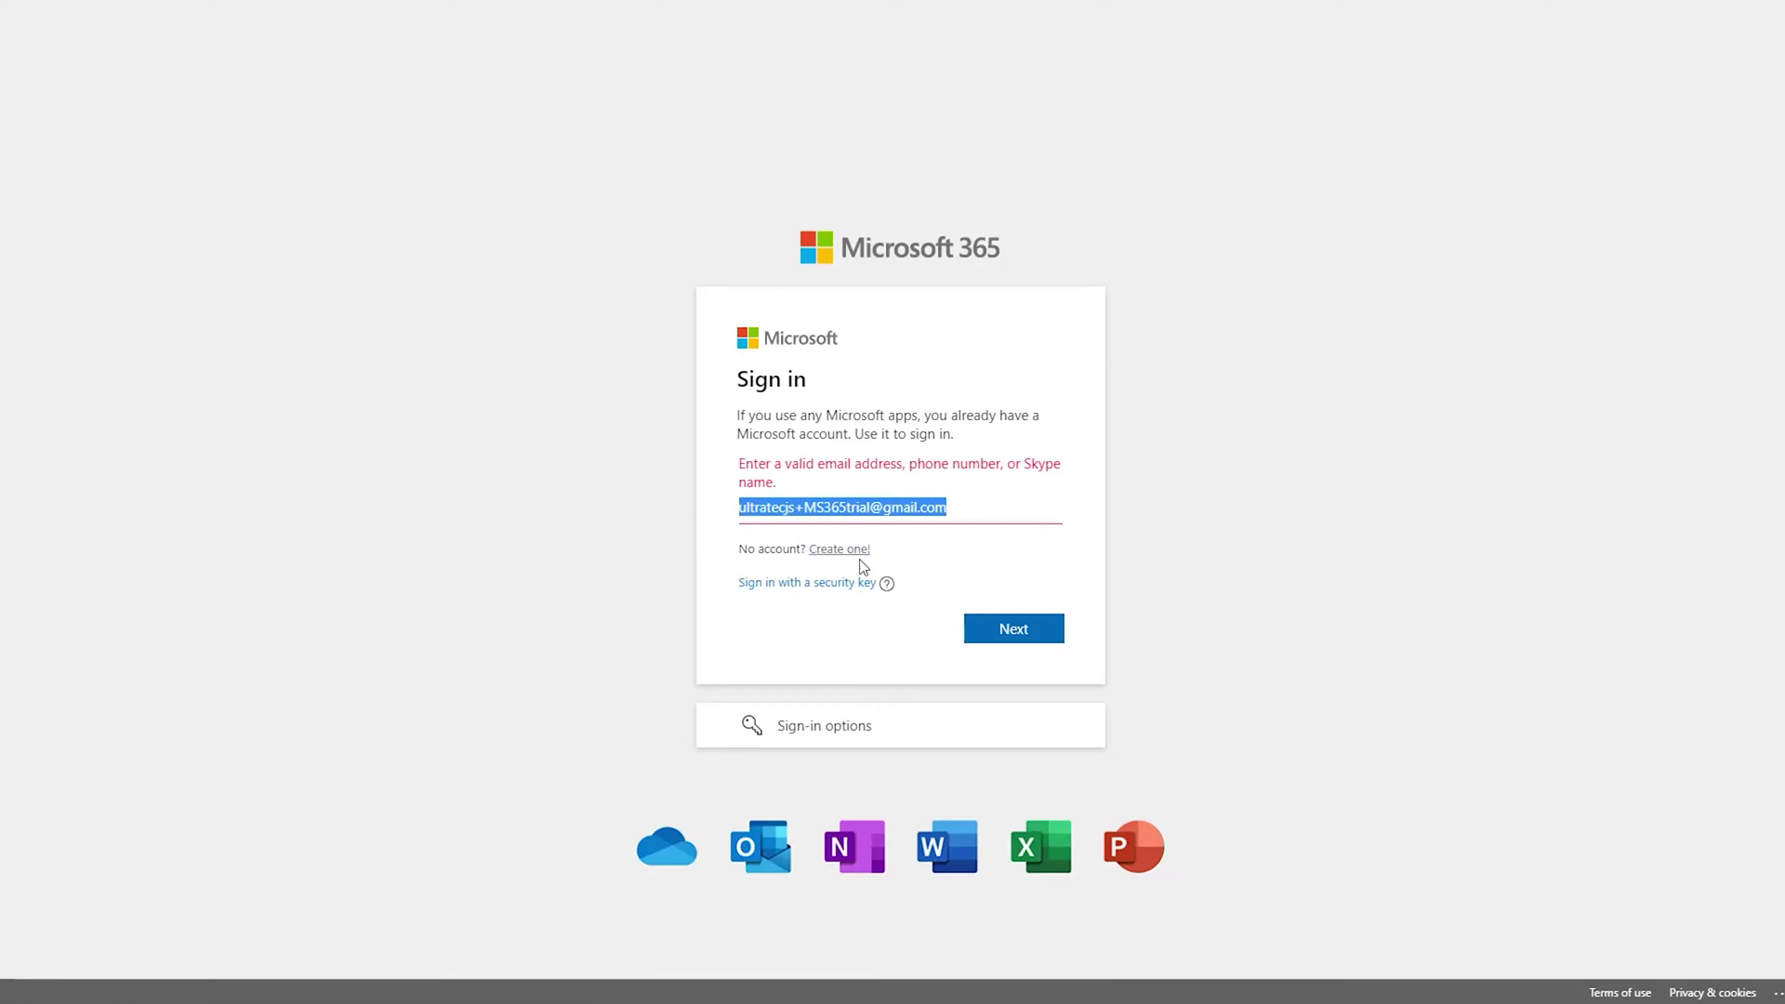
{"action": "left_click", "coordinate": [856, 553]}
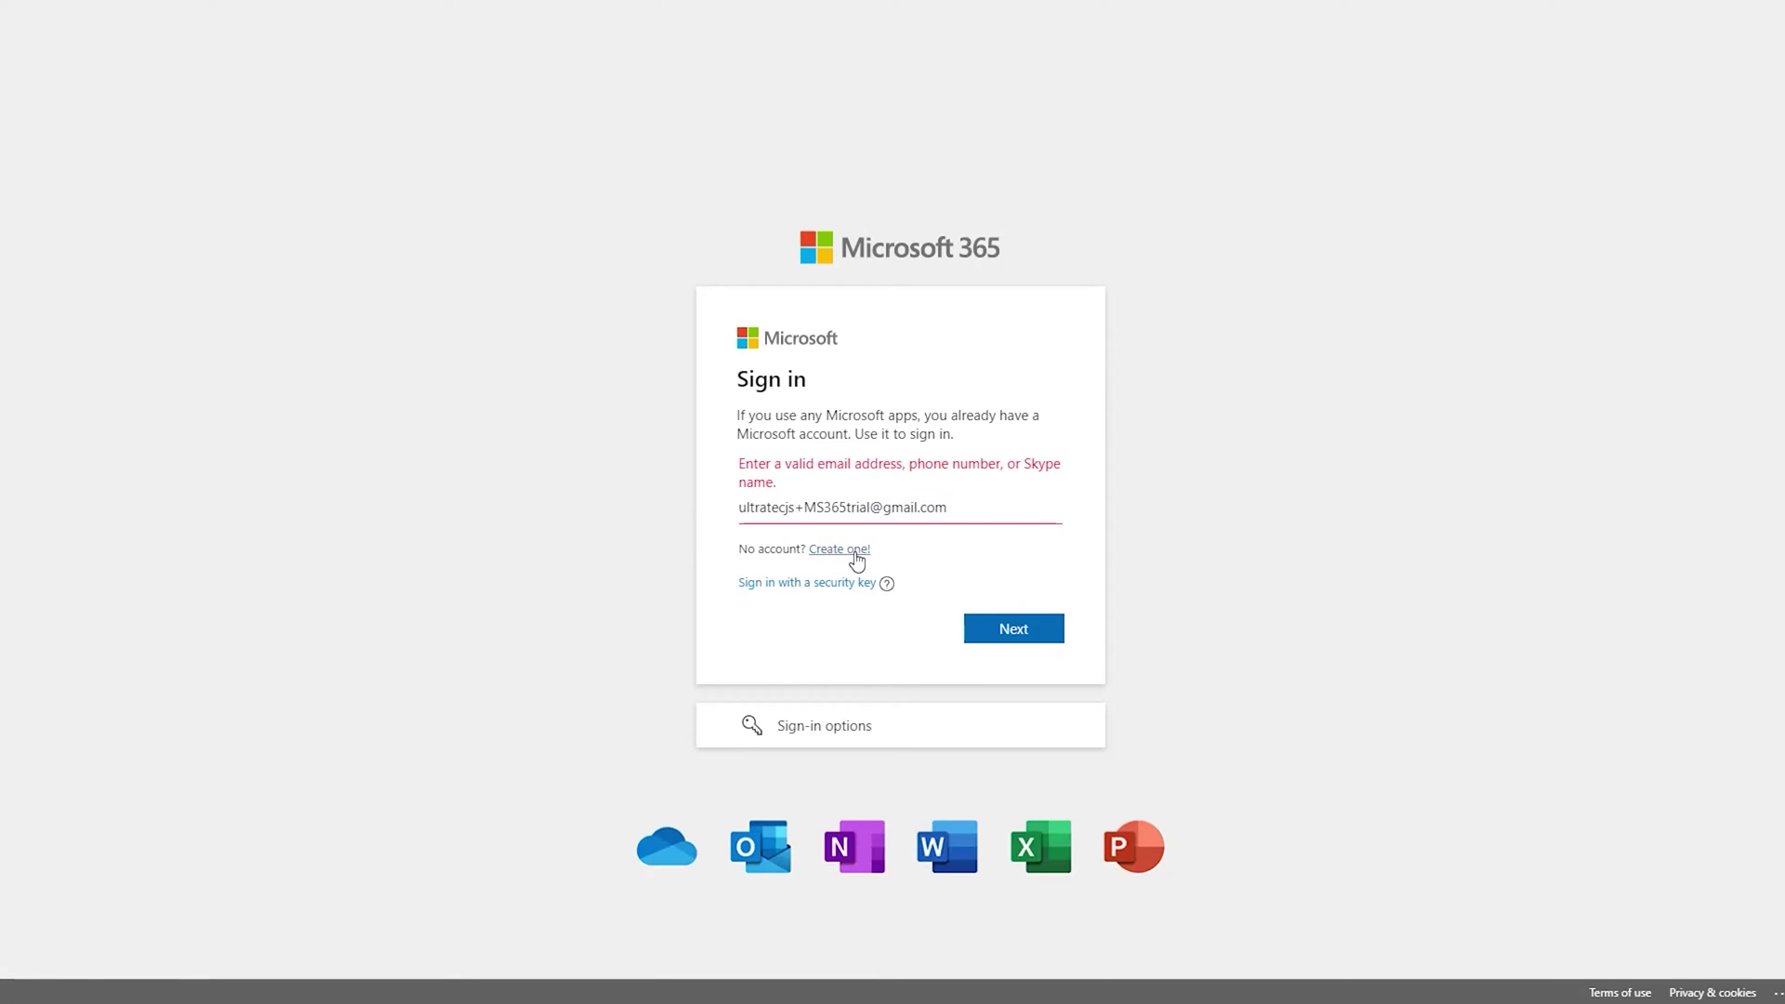
{"action": "left_click", "coordinate": [864, 518]}
{"action": "key", "text": "ctrl+v"}
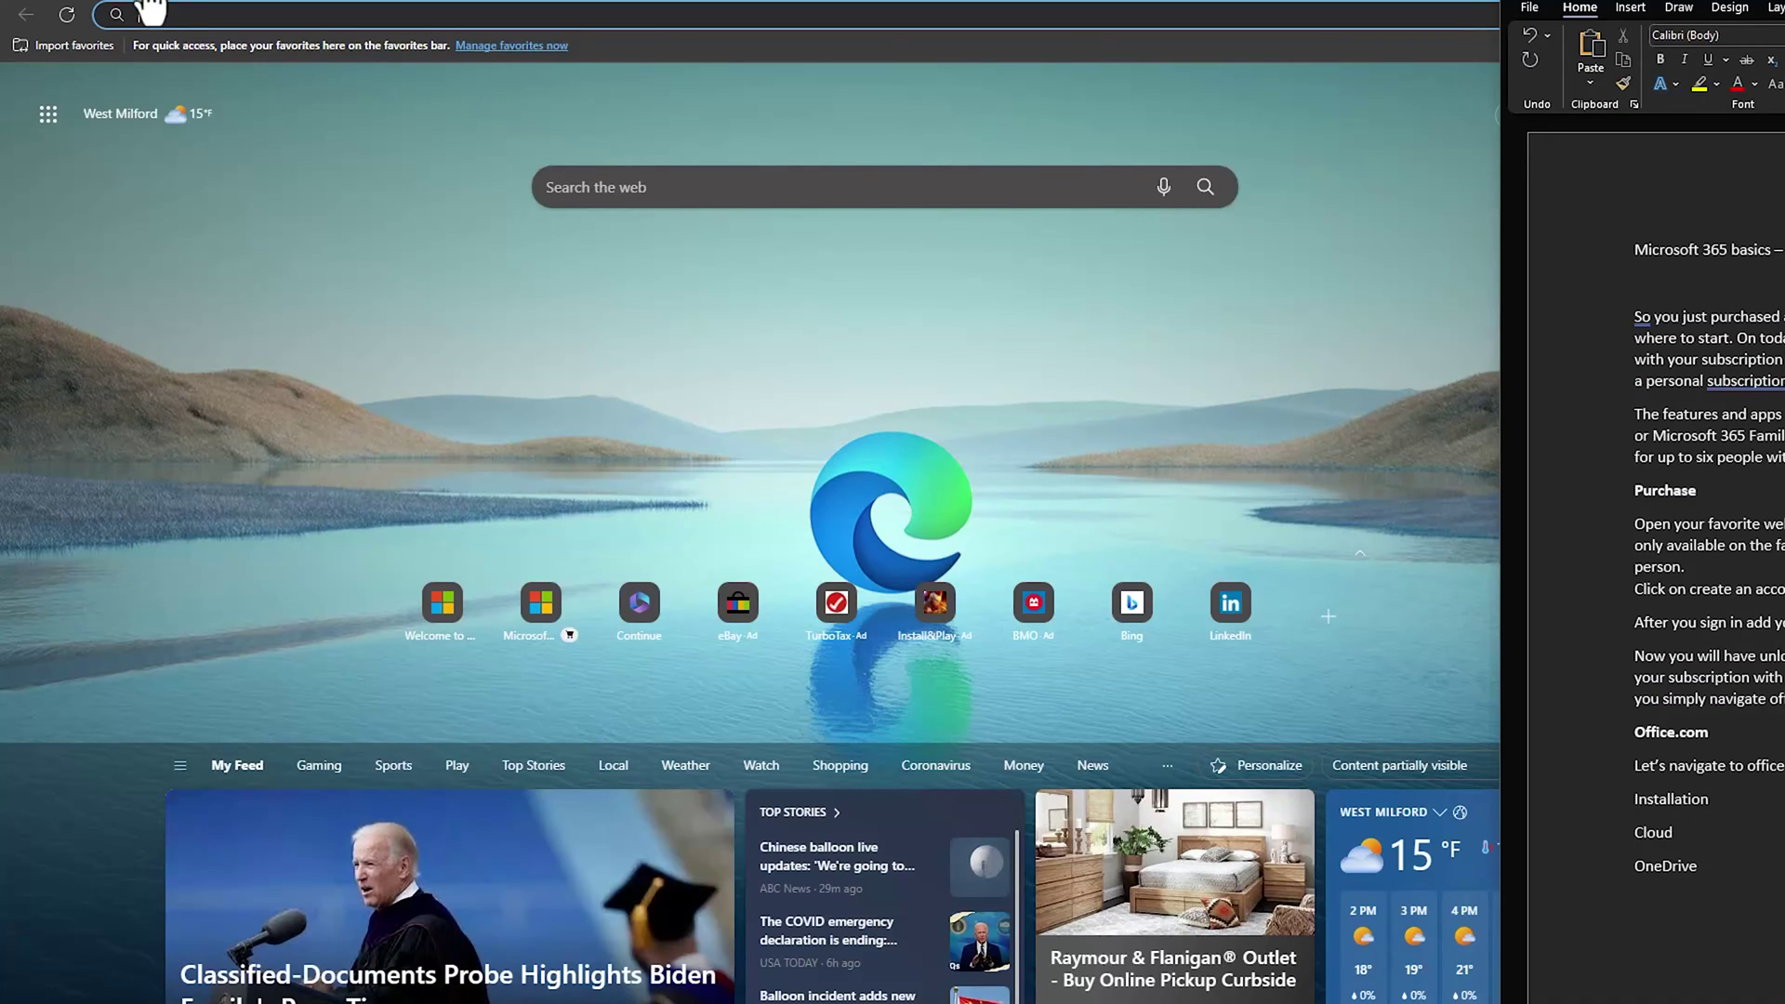
In a new Edge tab, go to office.com by entering 'office' in the address bar.
{"action": "left_click", "coordinate": [177, 13]}
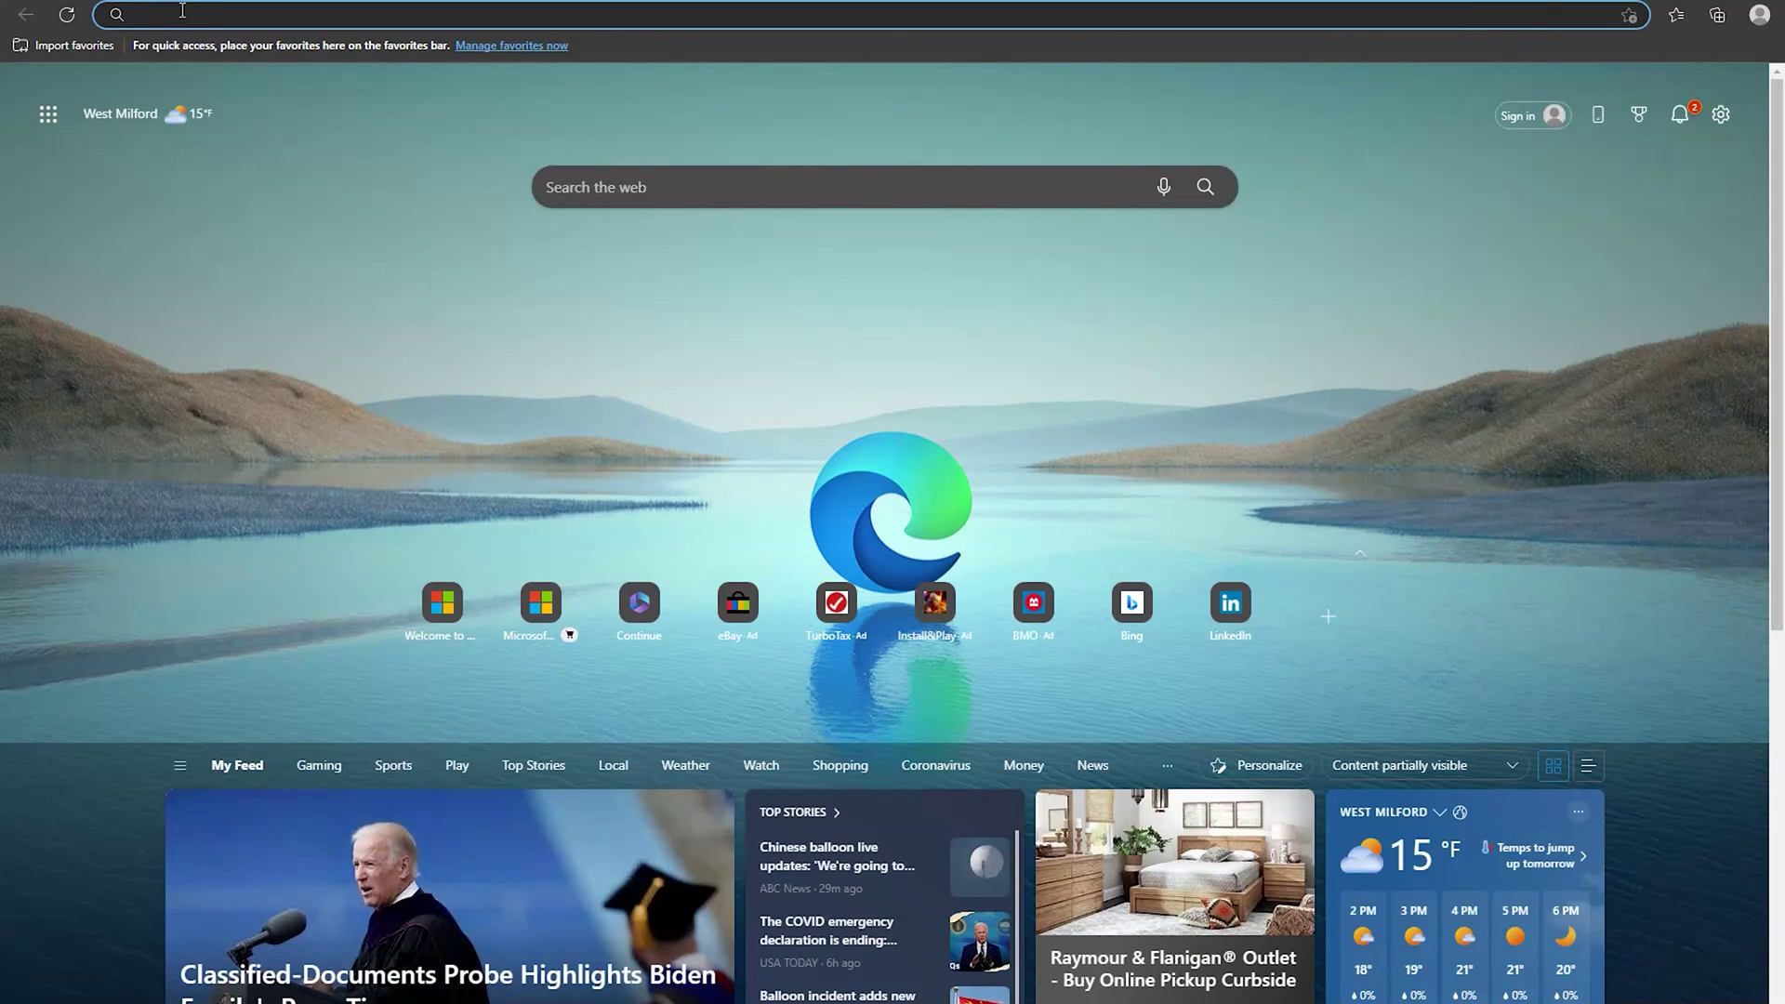
{"action": "type", "text": "office.com"}
{"action": "key", "text": "Return"}
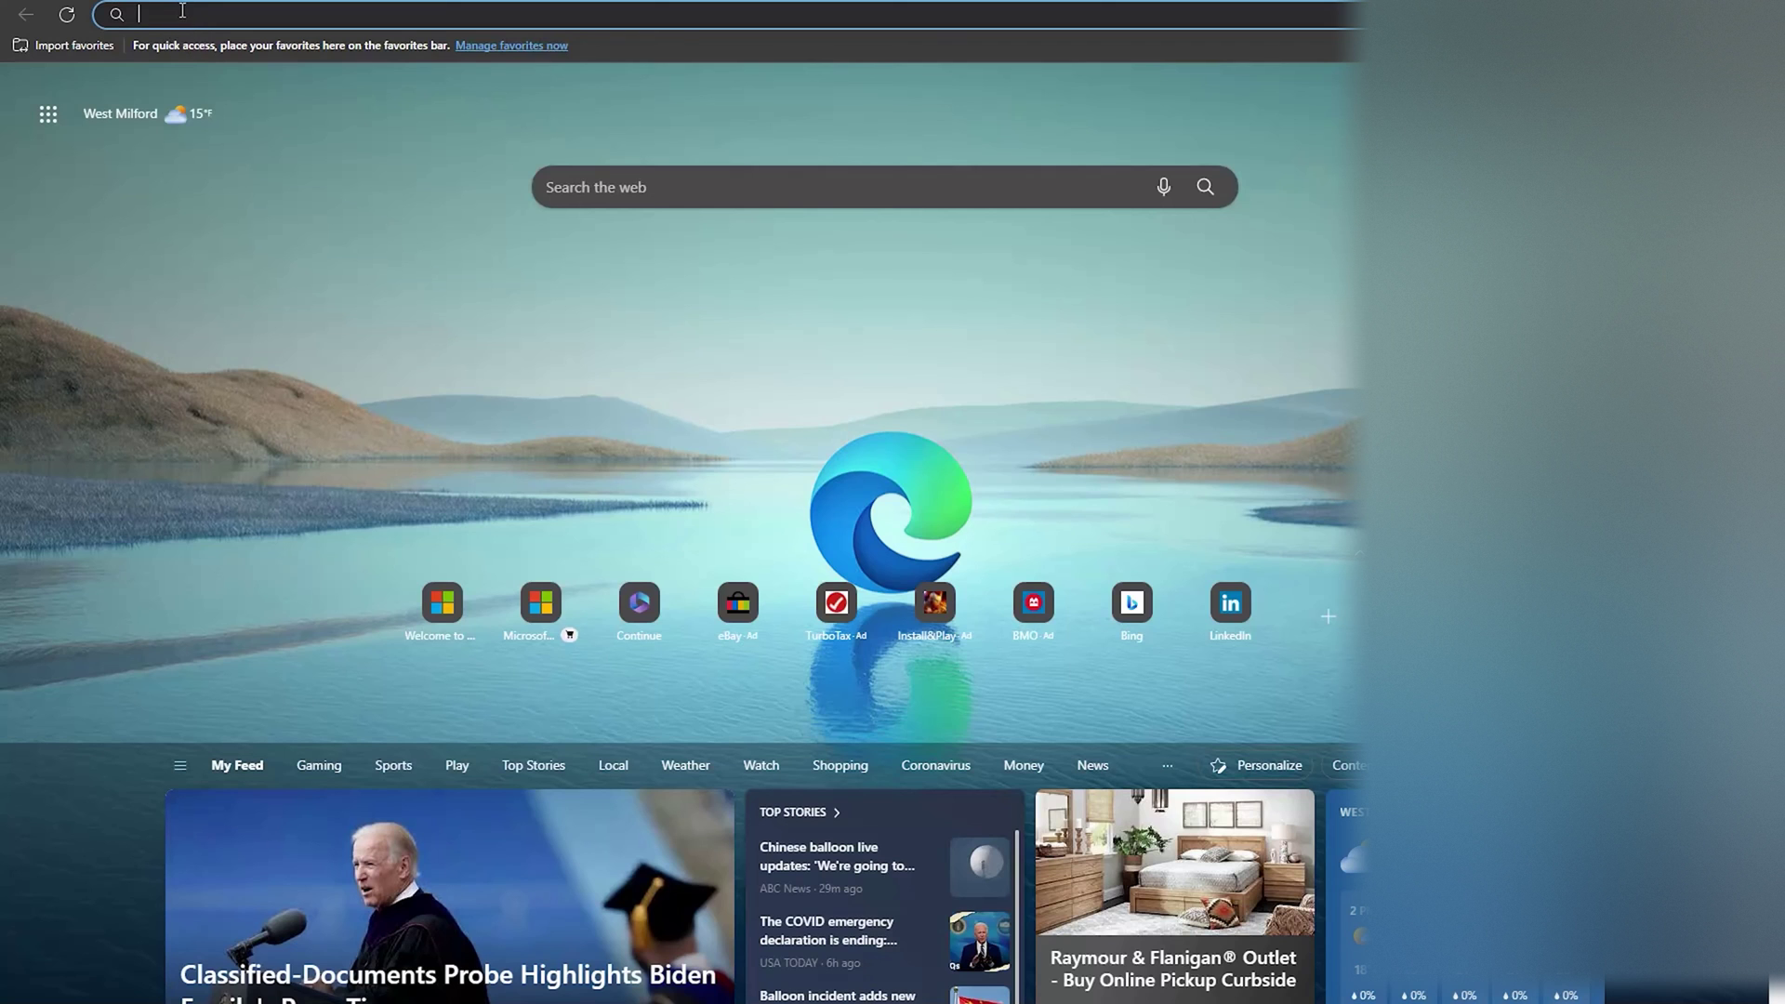
{"action": "type", "text": "office."}
{"action": "key", "text": "Return"}
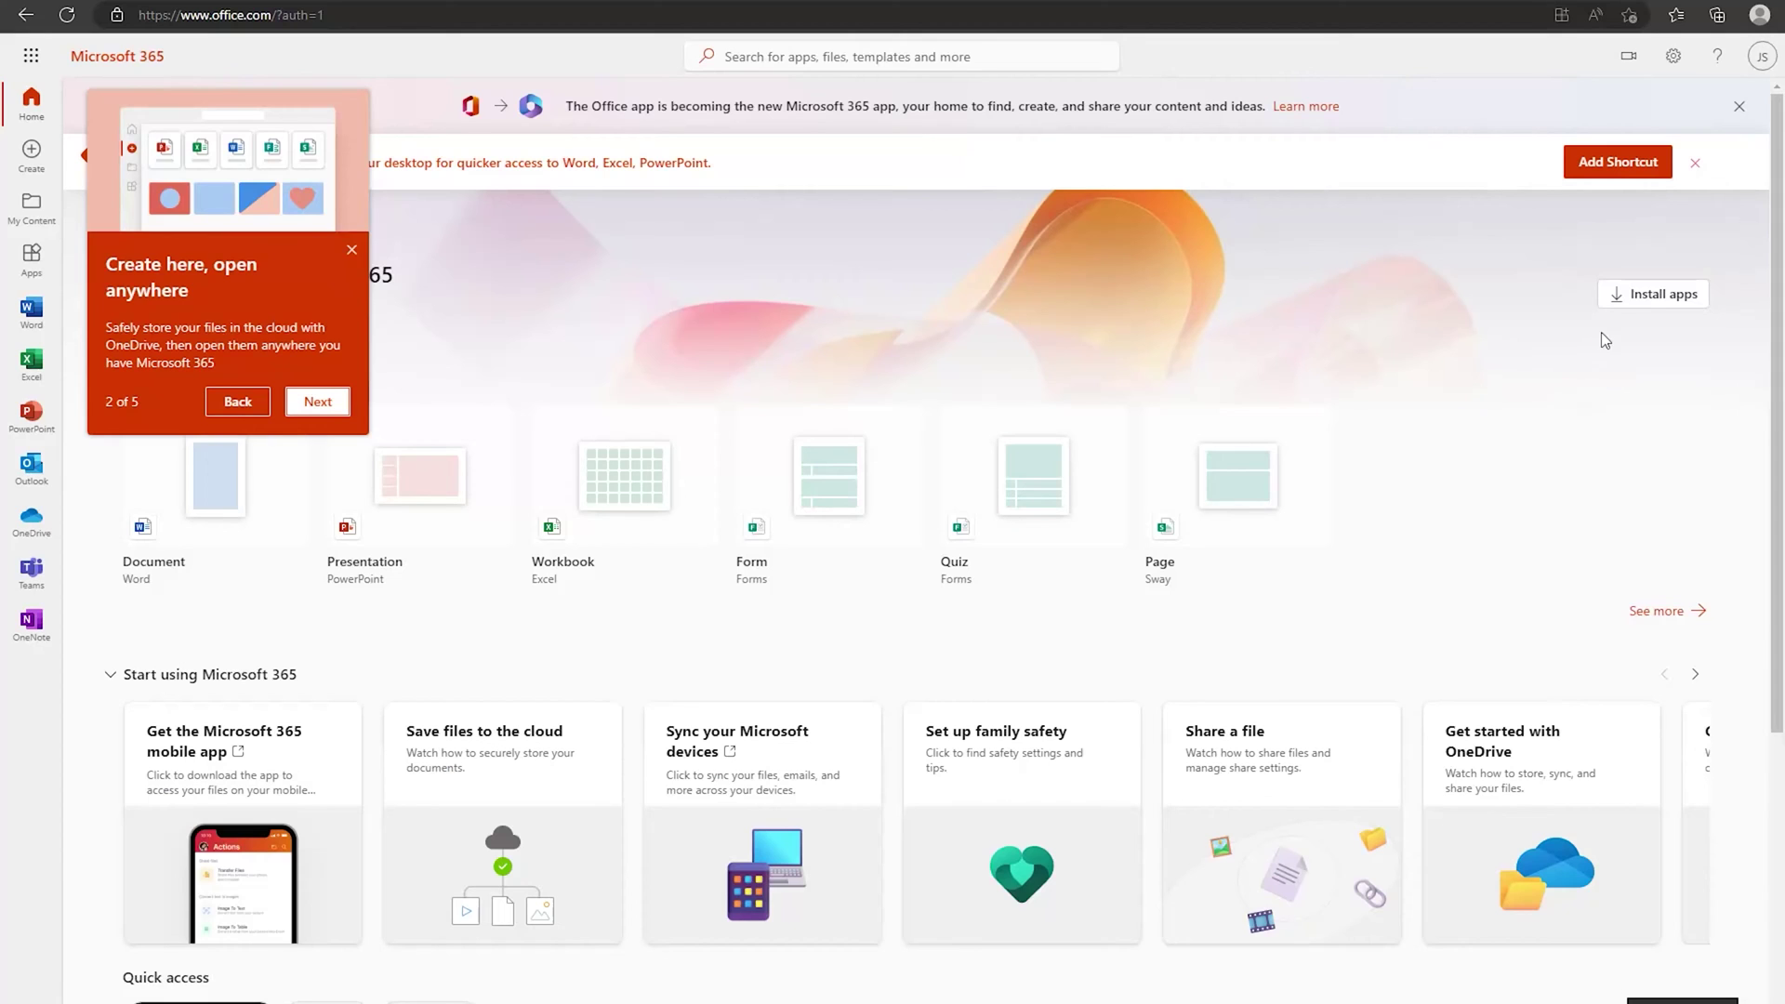
Download the Office – 64-bit installer from Install apps on office.com.
{"action": "left_click", "coordinate": [1646, 300]}
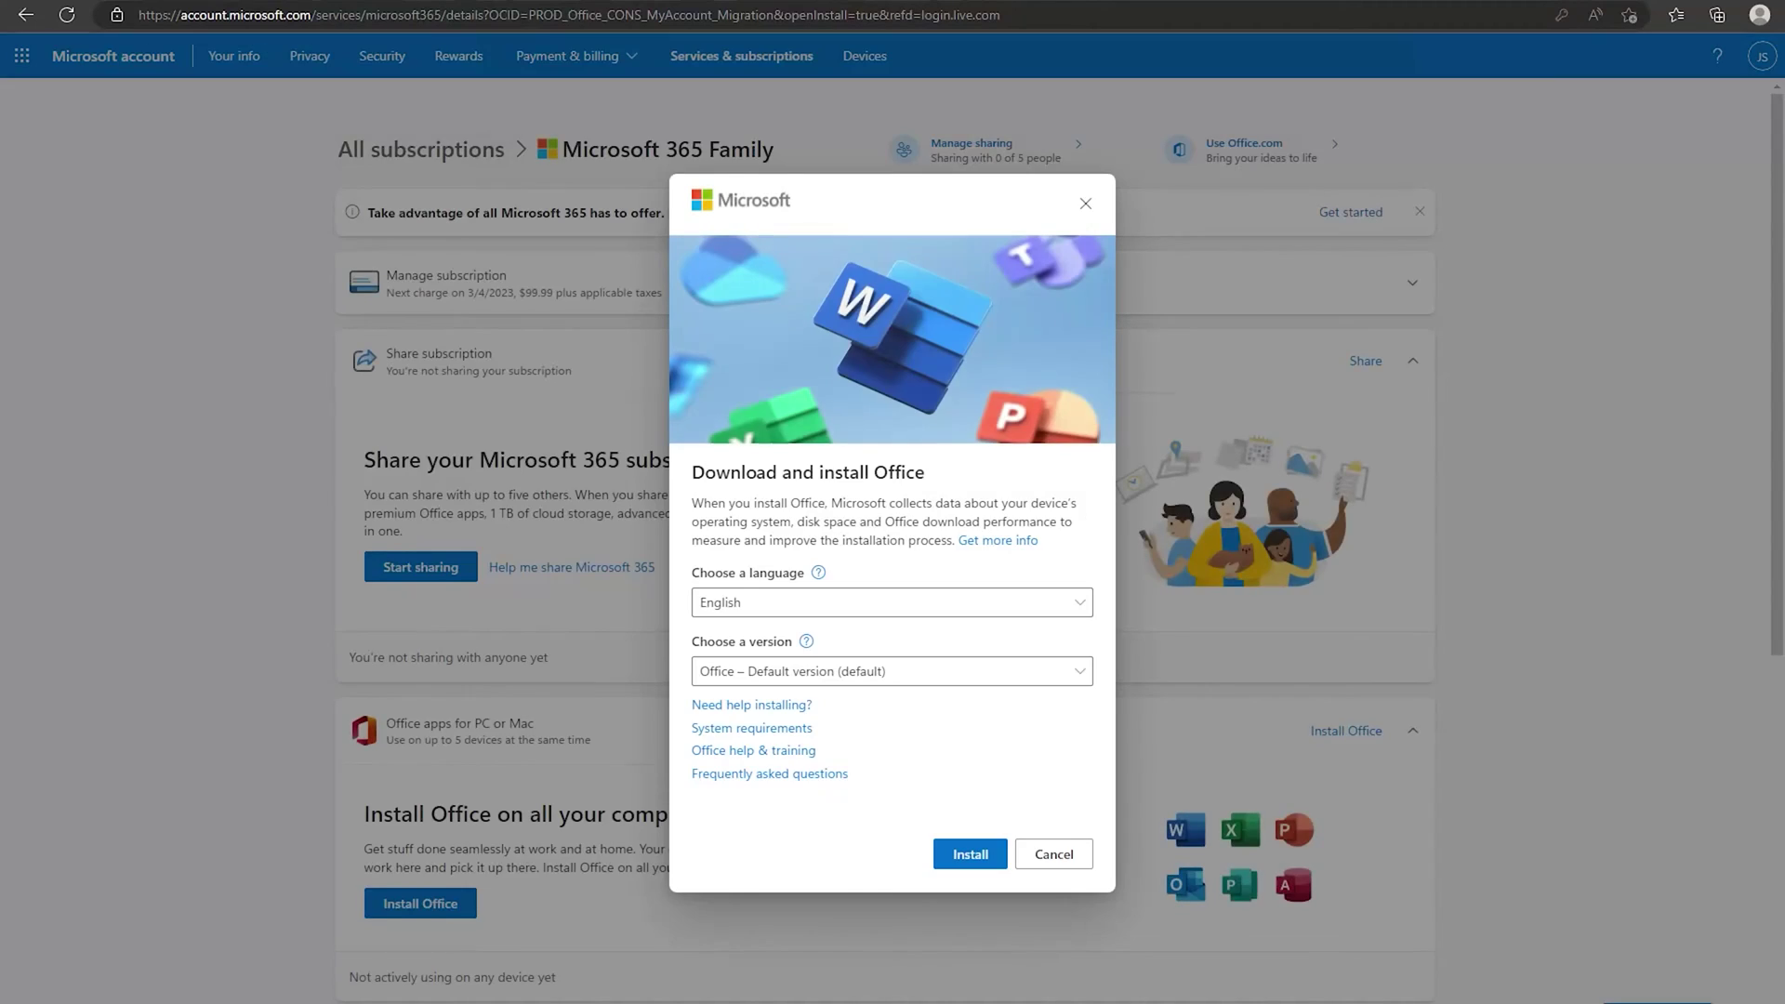
{"action": "left_click", "coordinate": [834, 683]}
{"action": "left_click", "coordinate": [765, 768]}
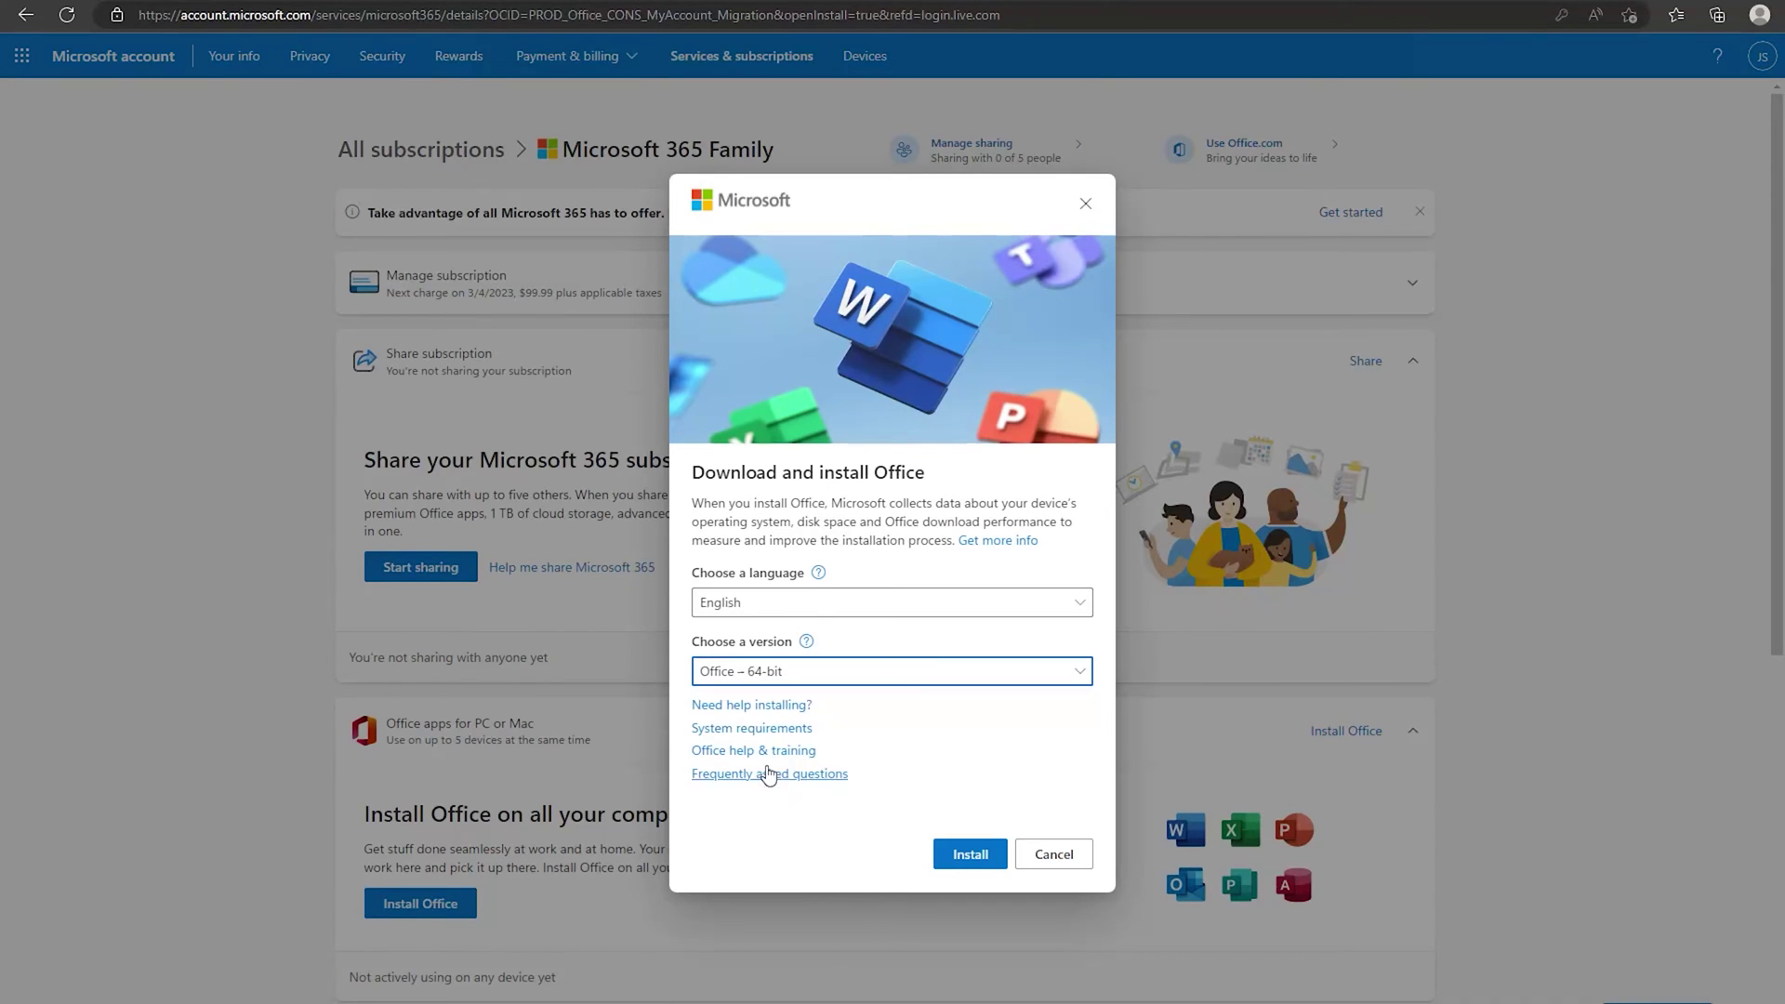
{"action": "left_click", "coordinate": [960, 855]}
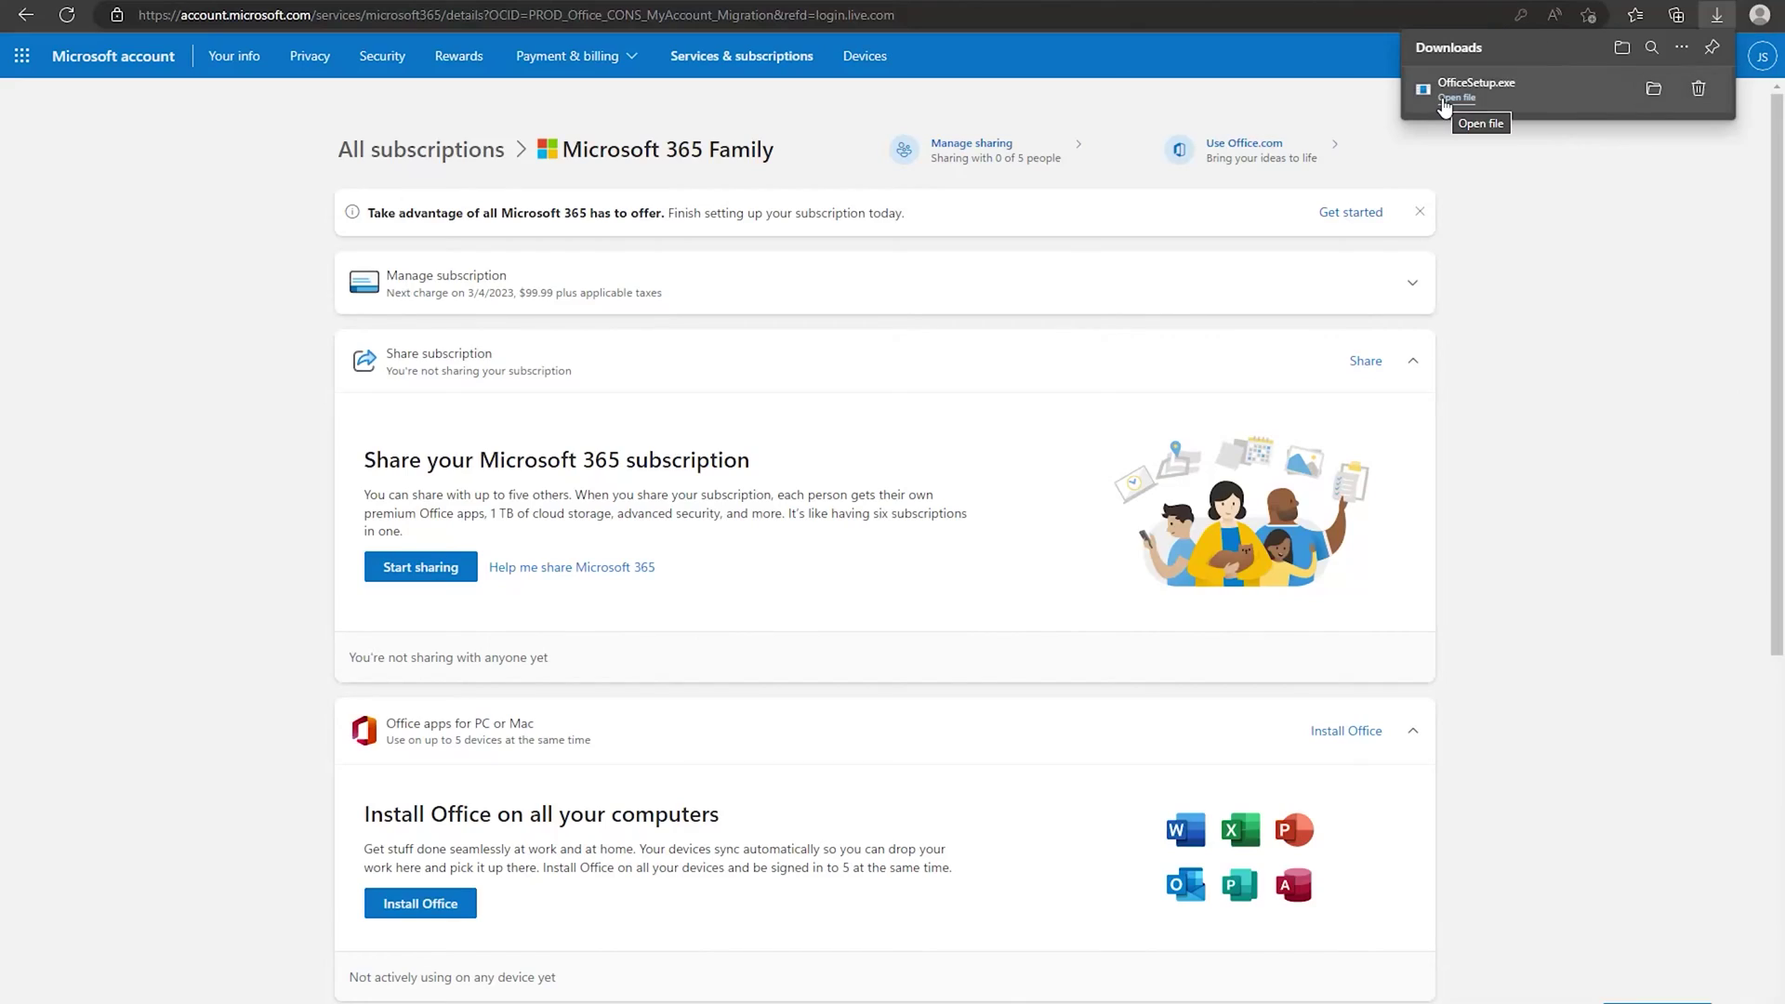
Run OfficeSetup.exe from Downloads, approve the UAC prompt, and close the finished installer.
{"action": "left_click", "coordinate": [1446, 99]}
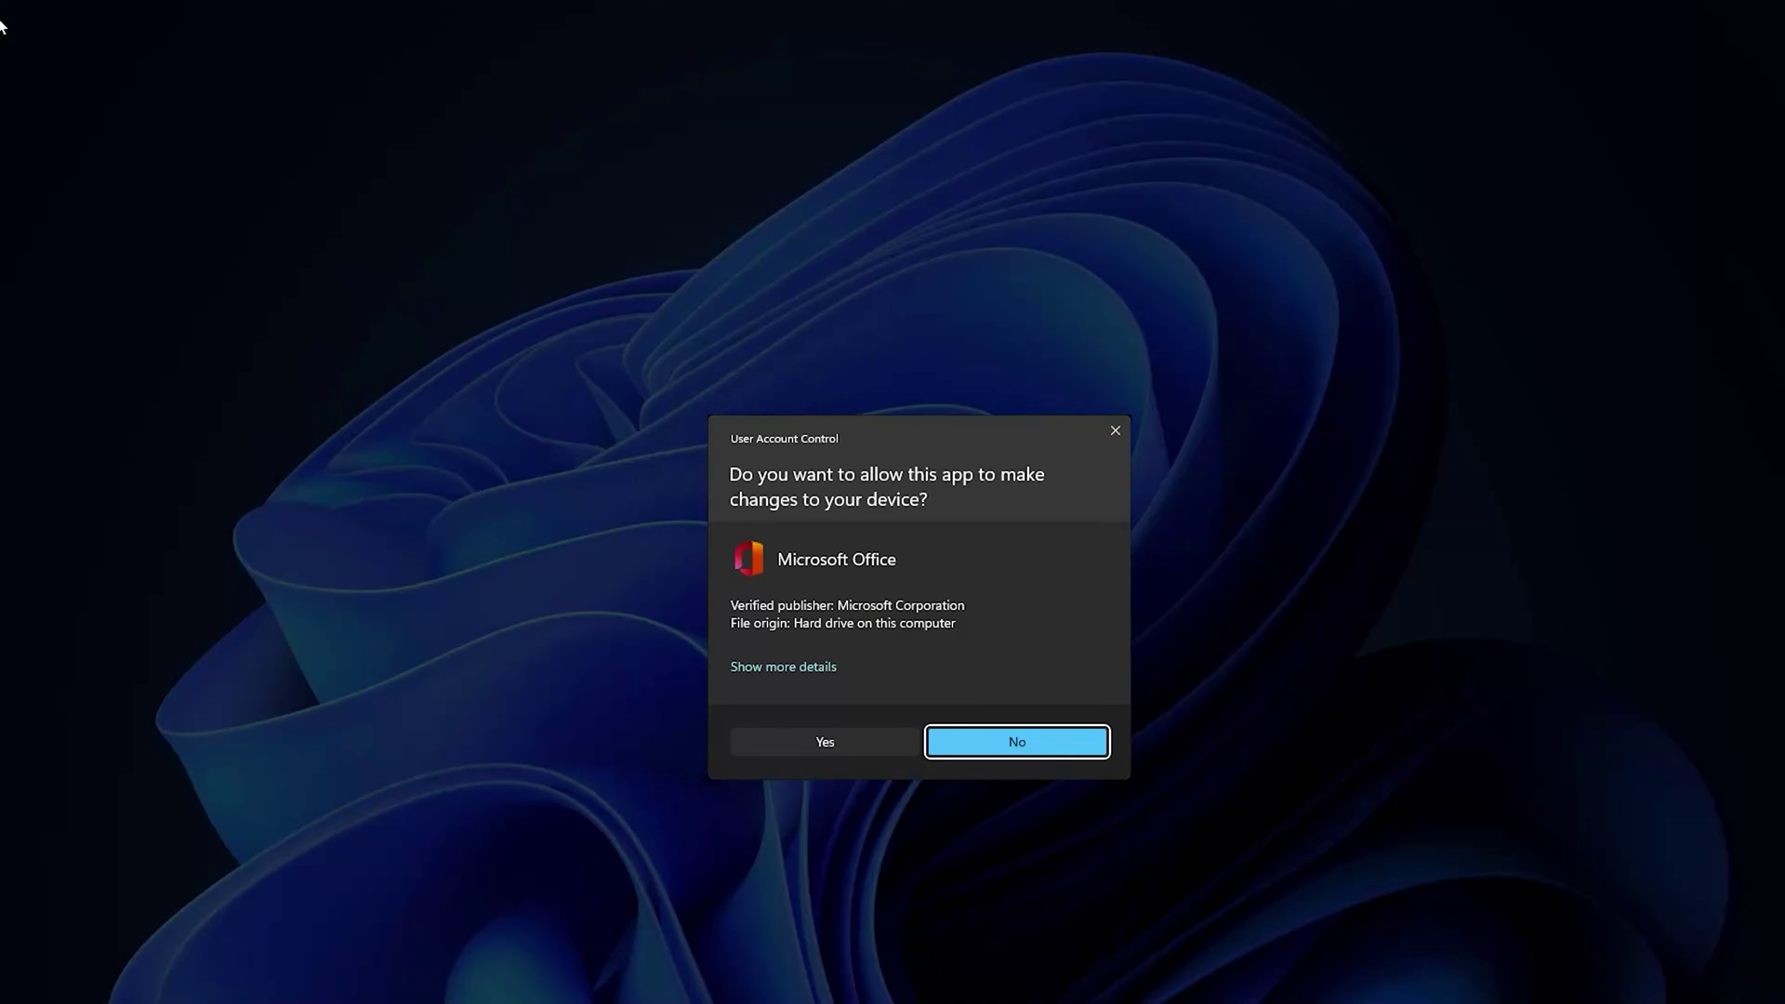
{"action": "left_click", "coordinate": [825, 742]}
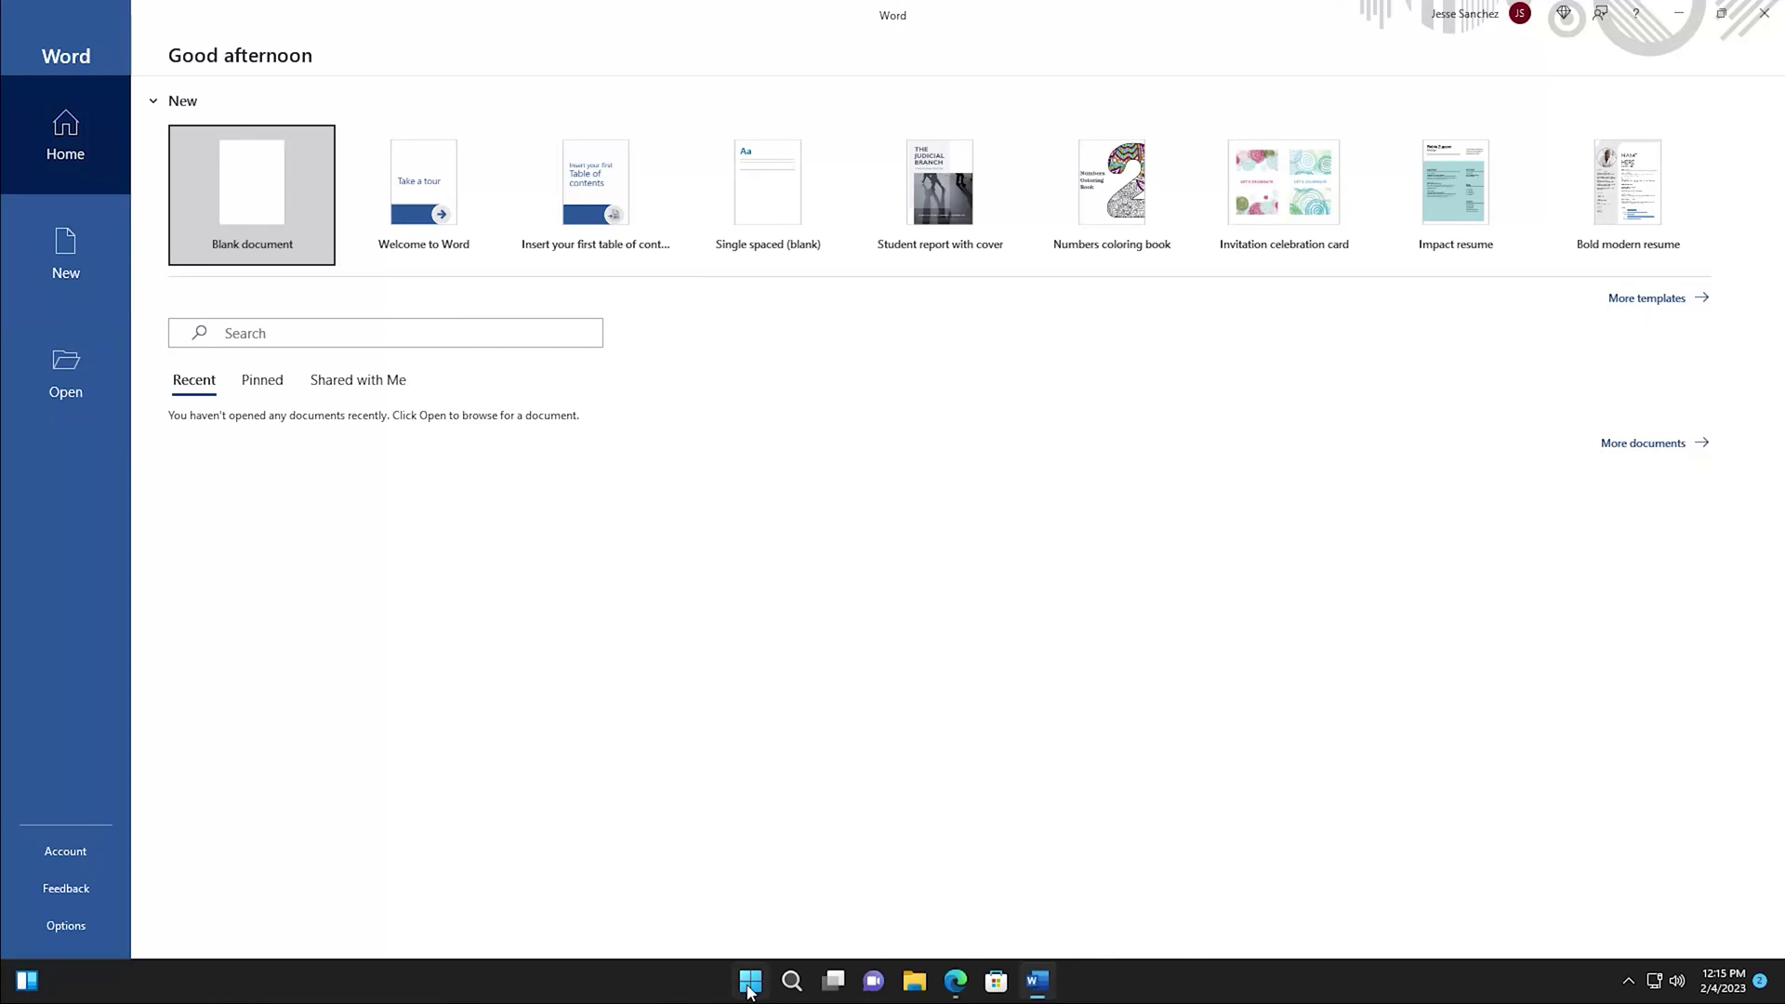
{"action": "left_click", "coordinate": [751, 981]}
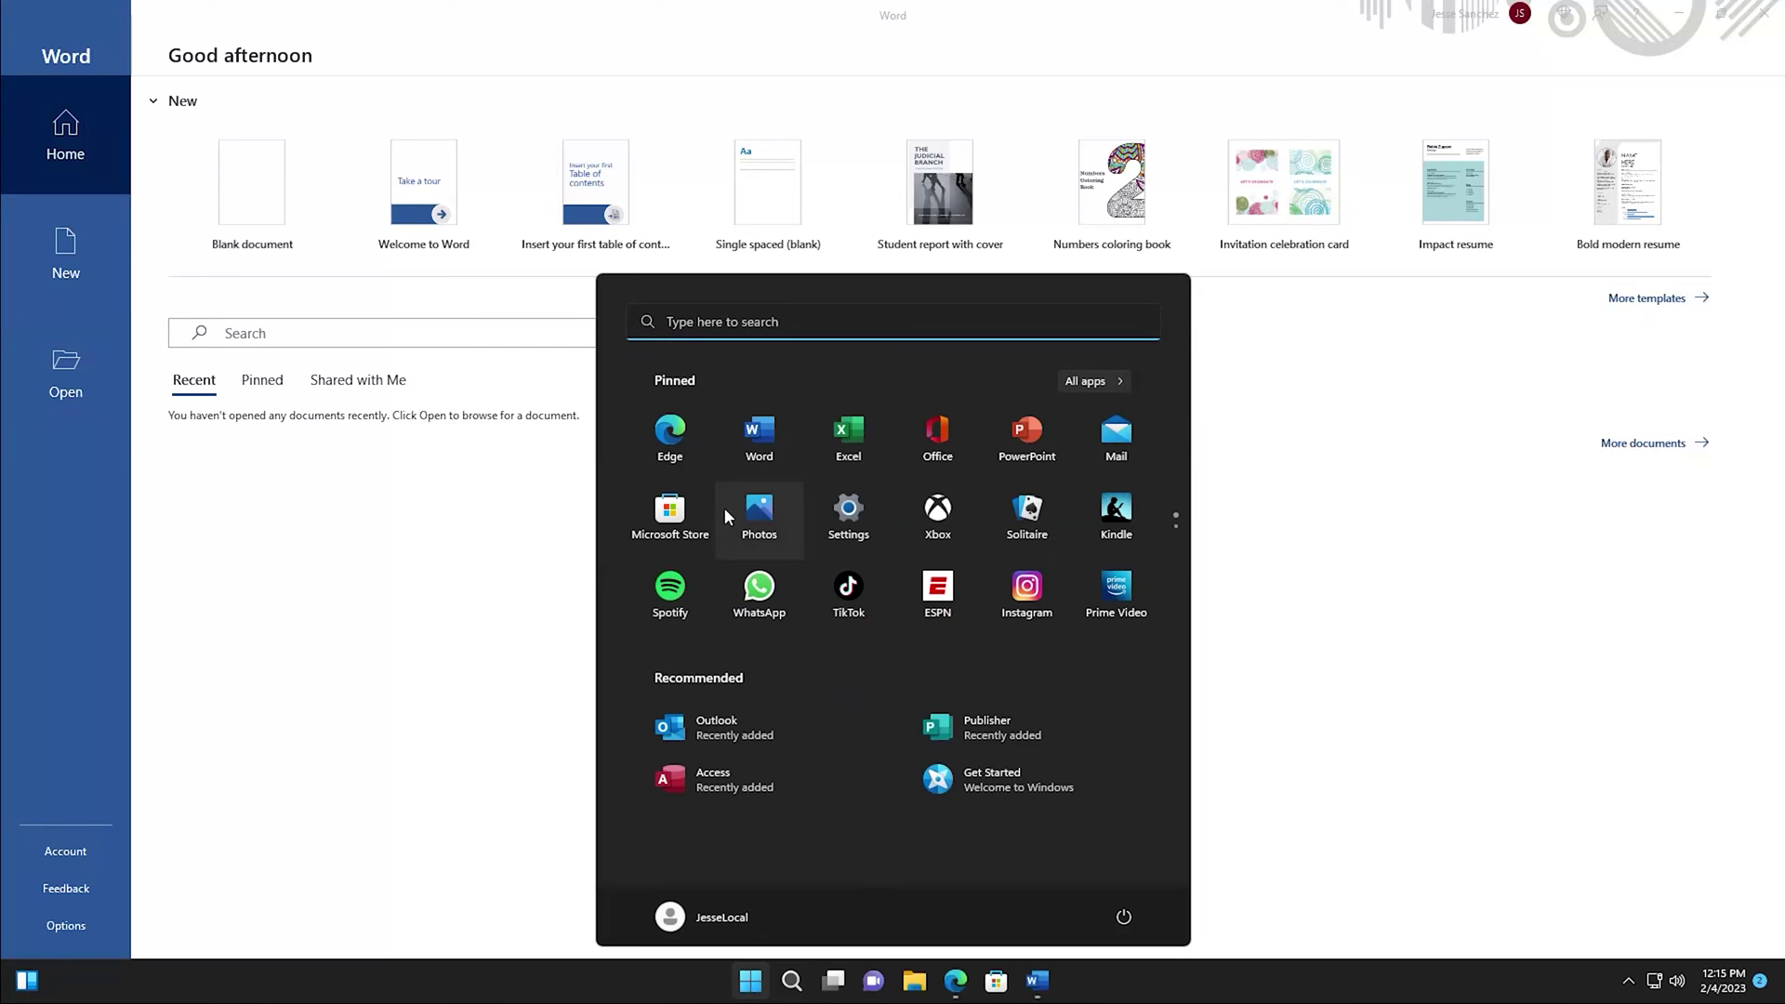
Launch Excel and PowerPoint from the Start menu, then reopen and close Start.
{"action": "left_click", "coordinate": [844, 432]}
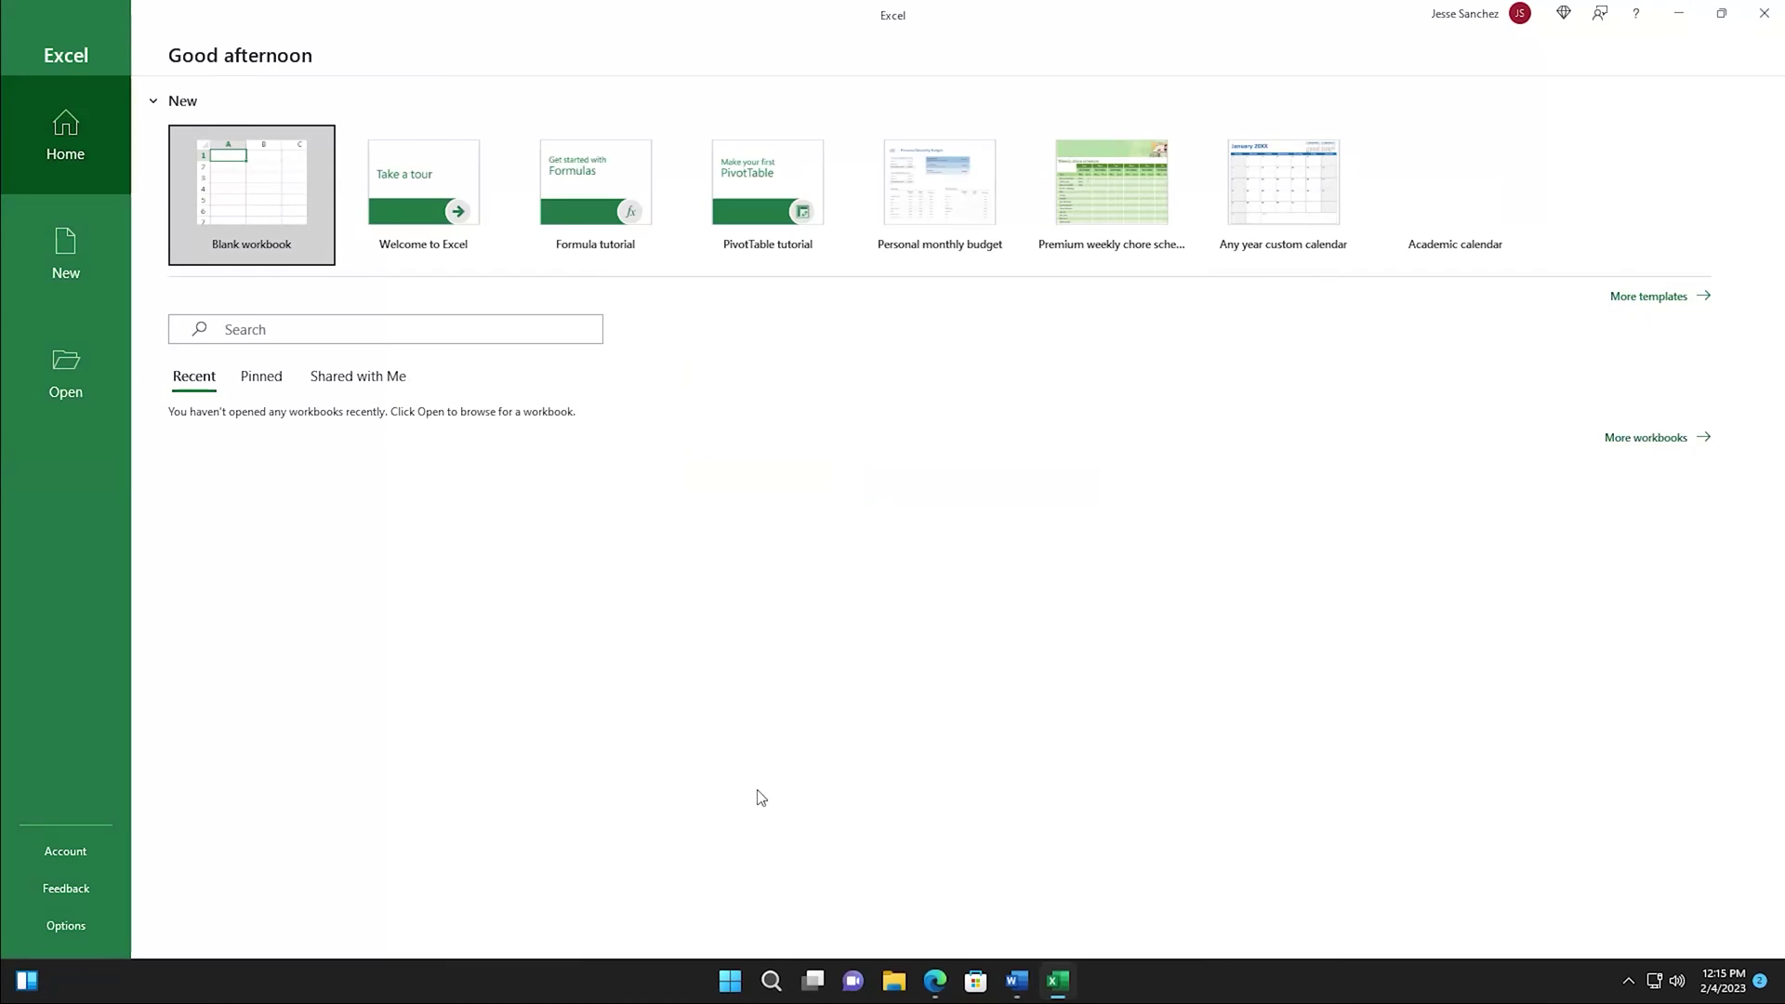
{"action": "left_click", "coordinate": [730, 981]}
{"action": "left_click", "coordinate": [1013, 420]}
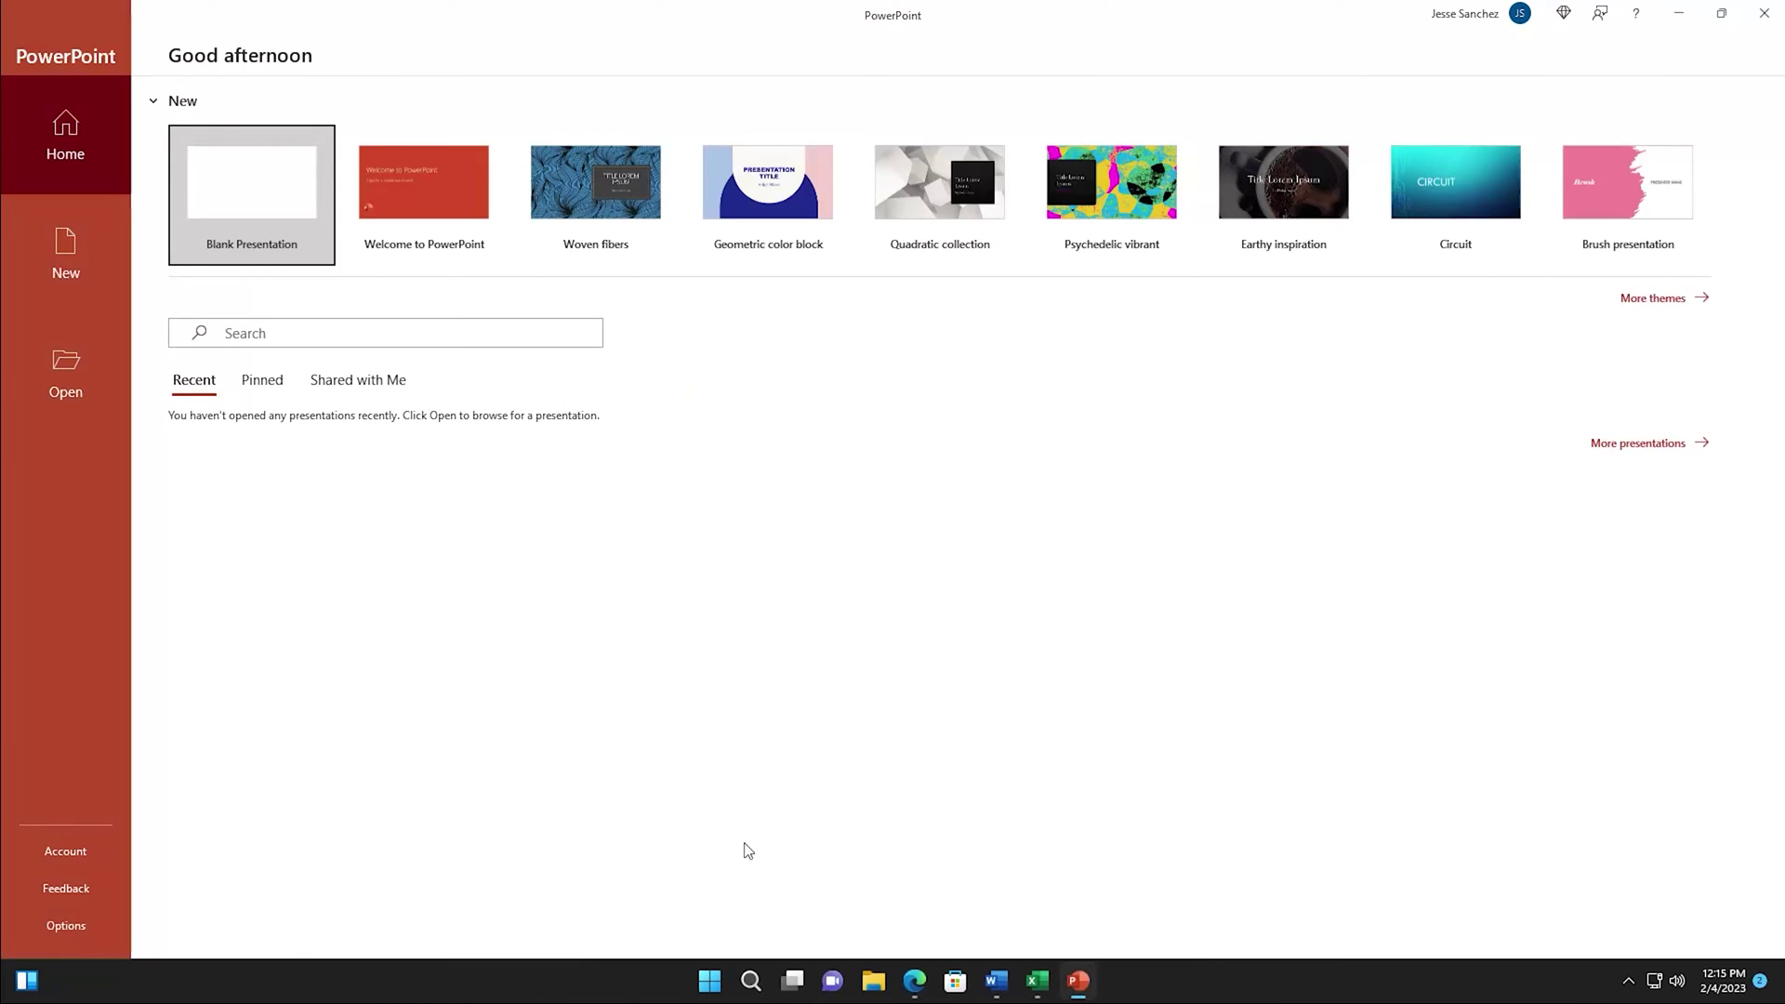
{"action": "left_click", "coordinate": [714, 979]}
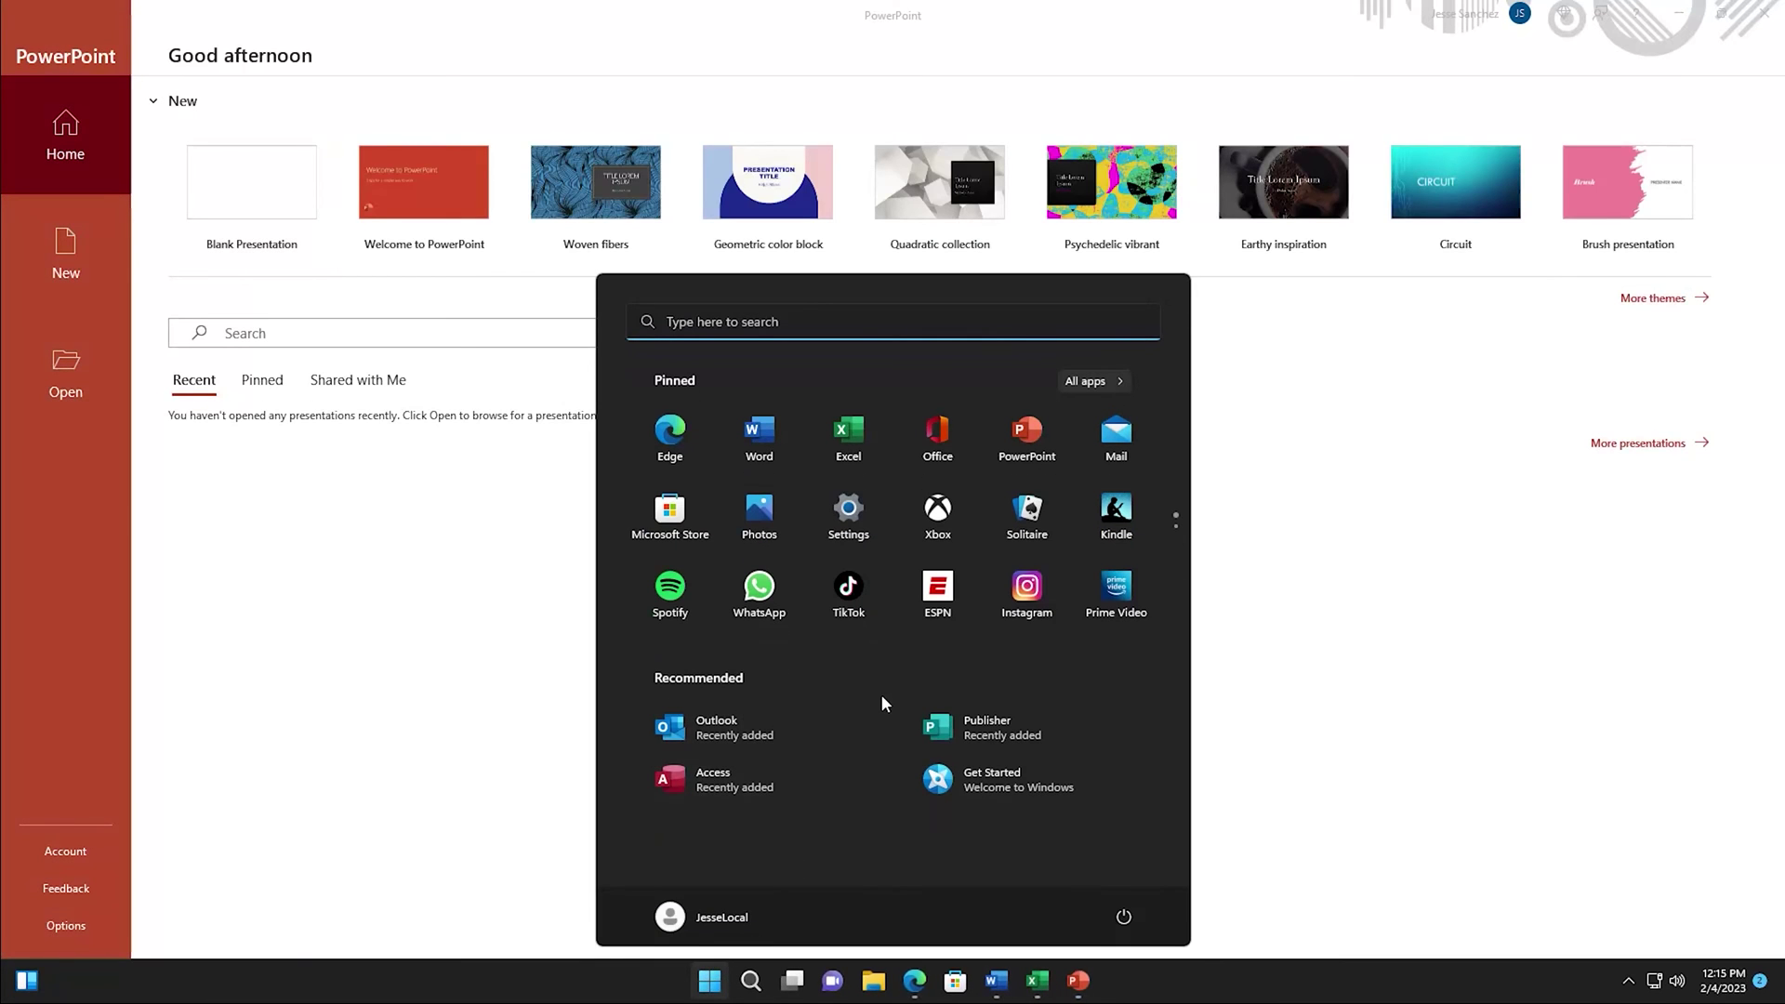
{"action": "left_click", "coordinate": [735, 722]}
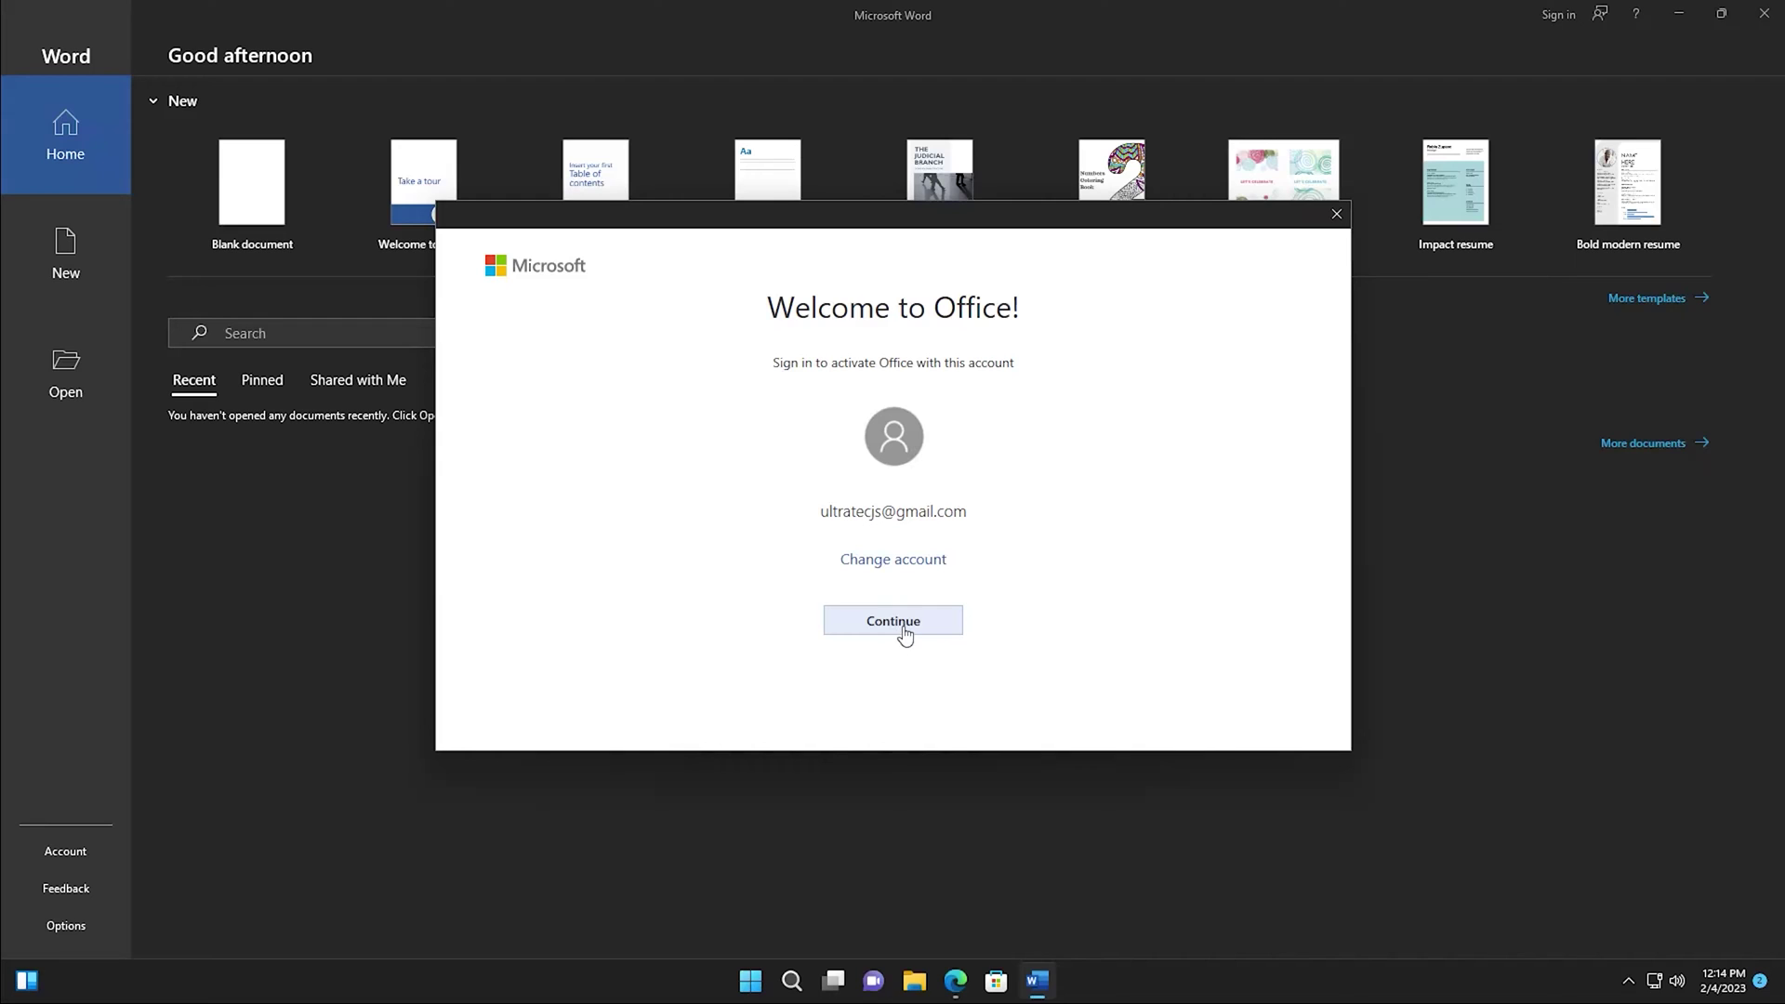
Continue on the Welcome to Office dialog to activate Office with the shown account.
{"action": "left_click", "coordinate": [912, 628]}
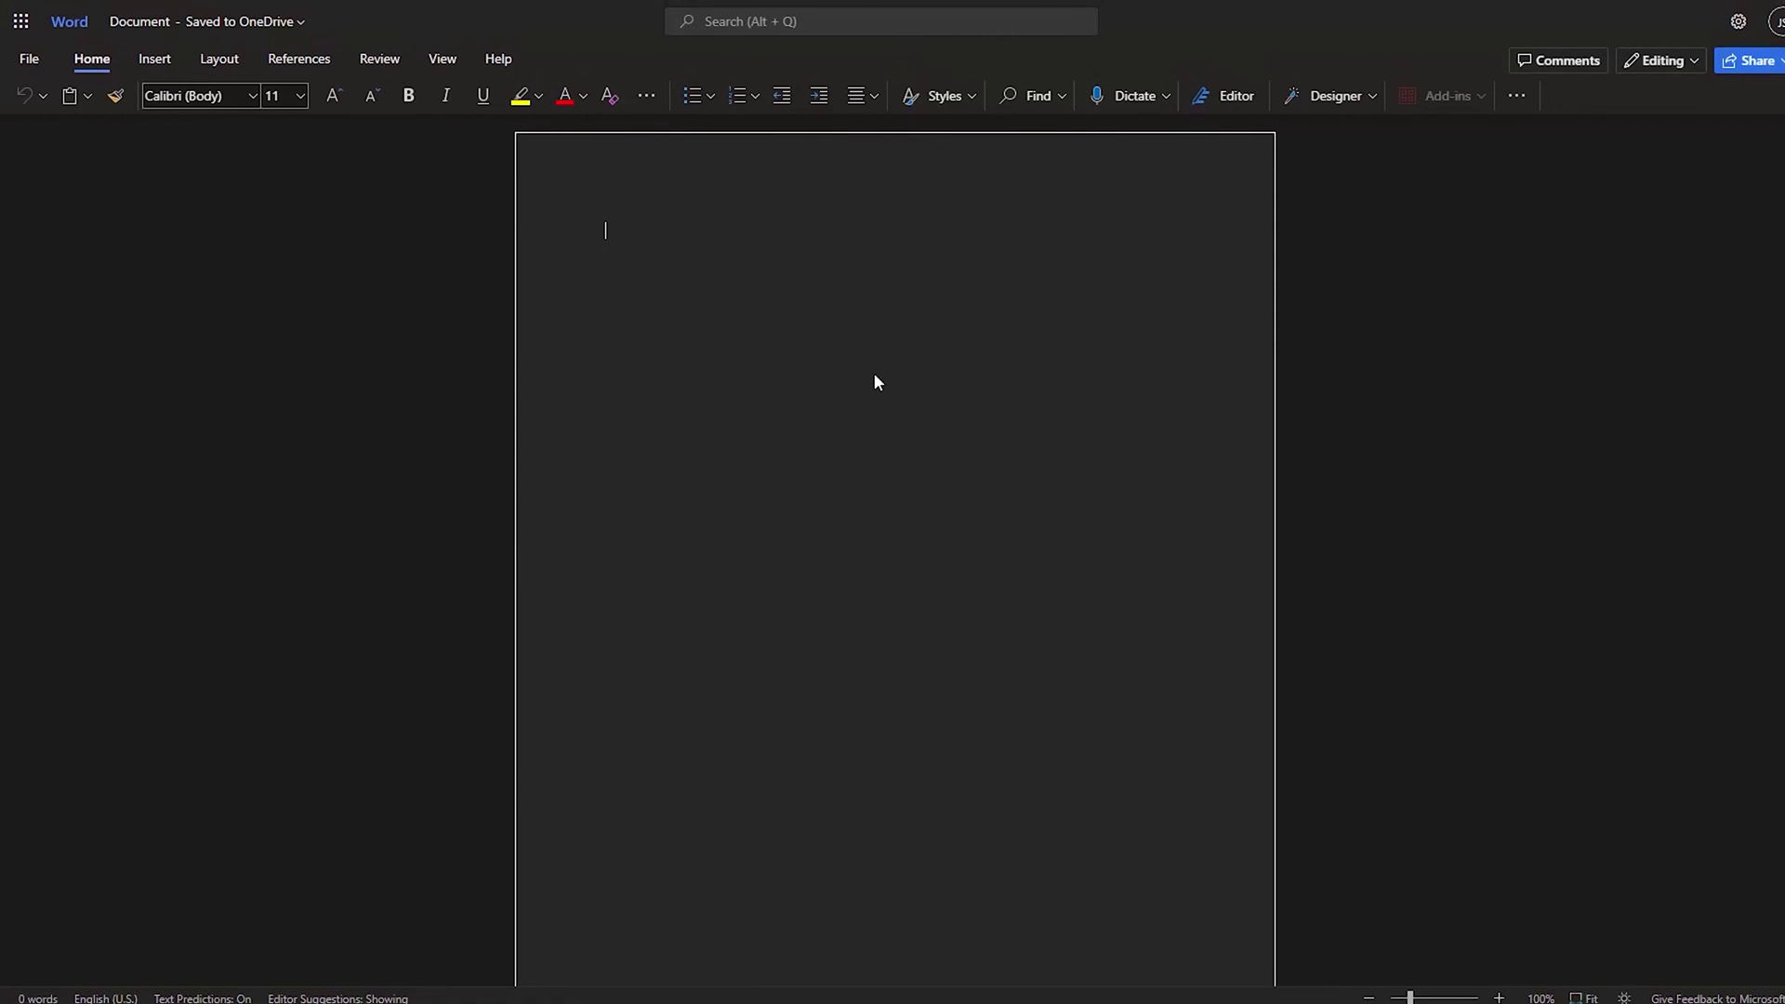
Type 'Test 123' in the document and choose File > Save as > Save a copy online.
{"action": "type", "text": "Test "}
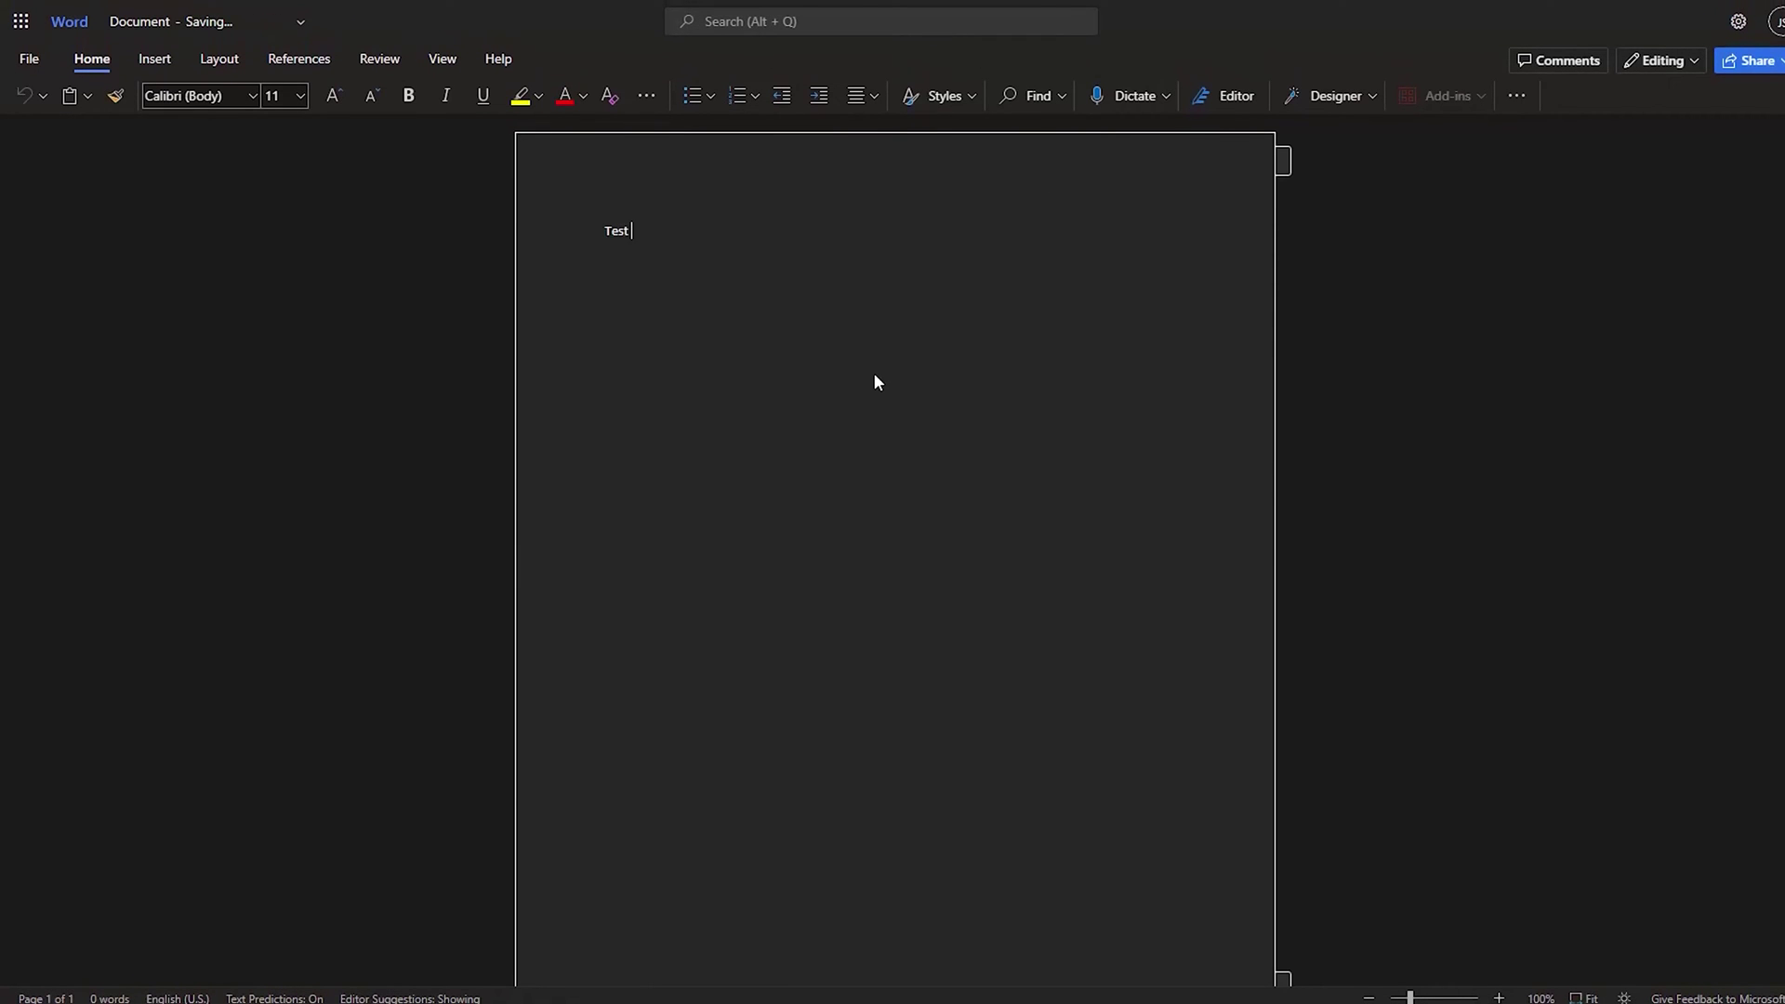
{"action": "type", "text": "123"}
{"action": "key", "text": "alt+grave"}
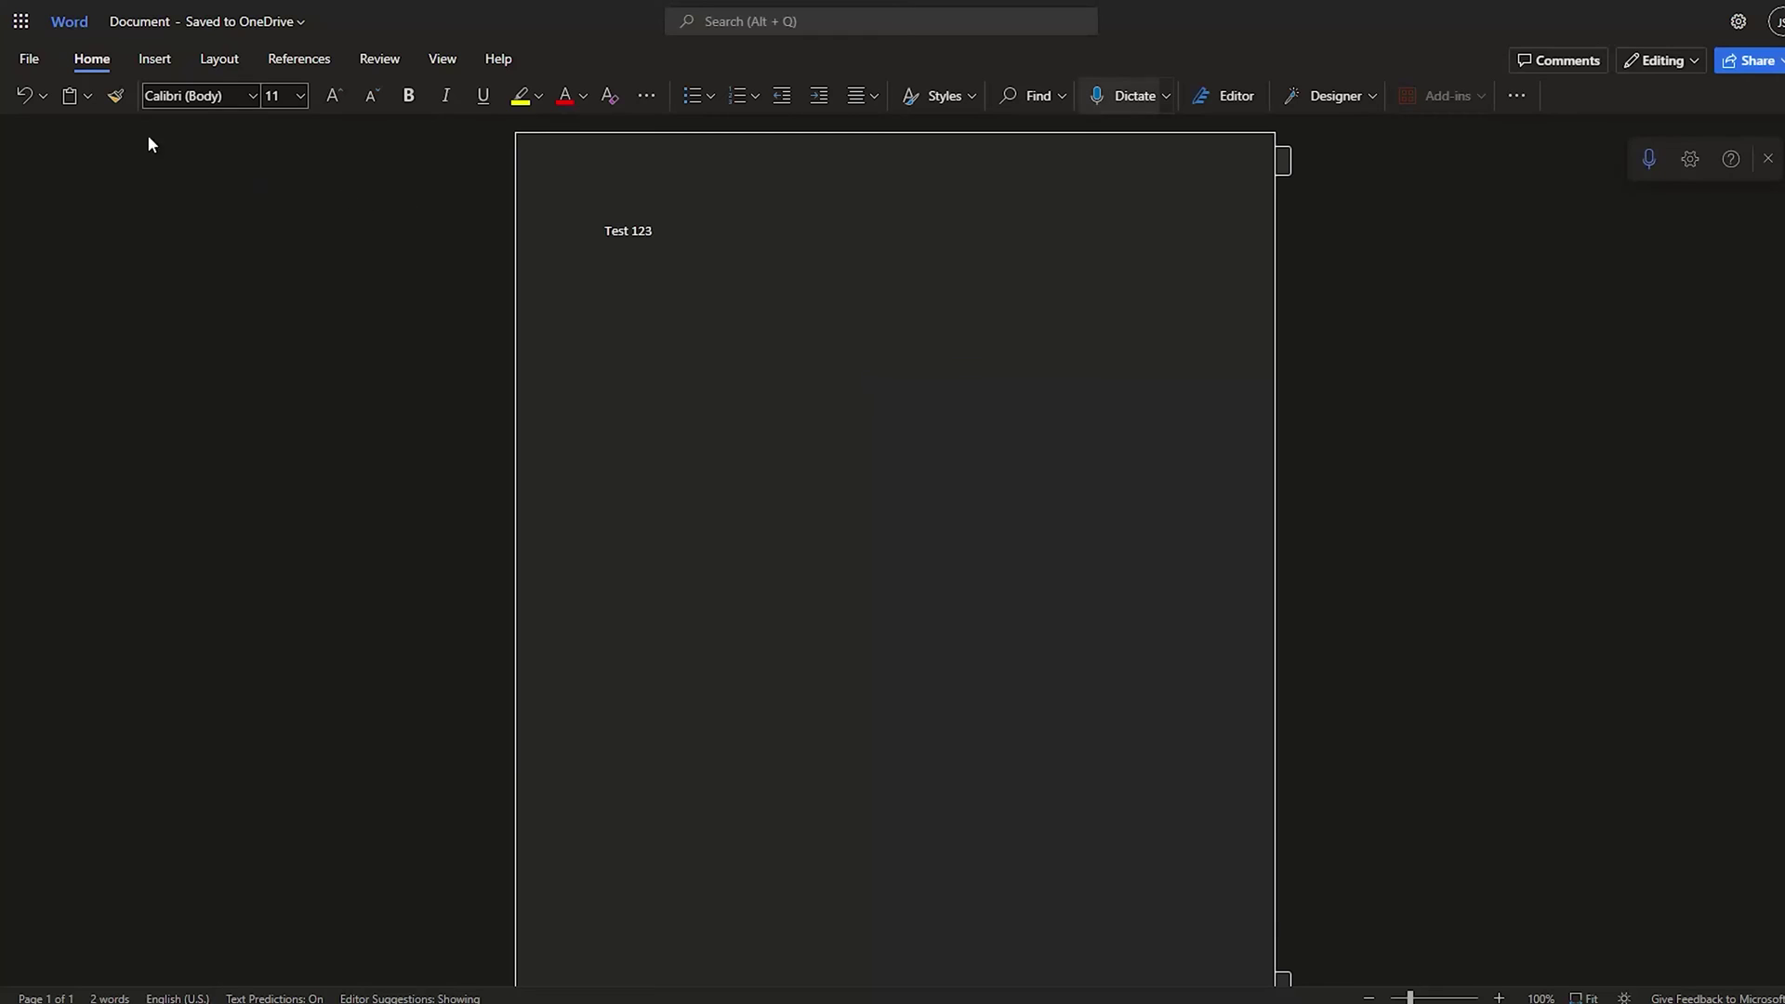
{"action": "left_click", "coordinate": [29, 59]}
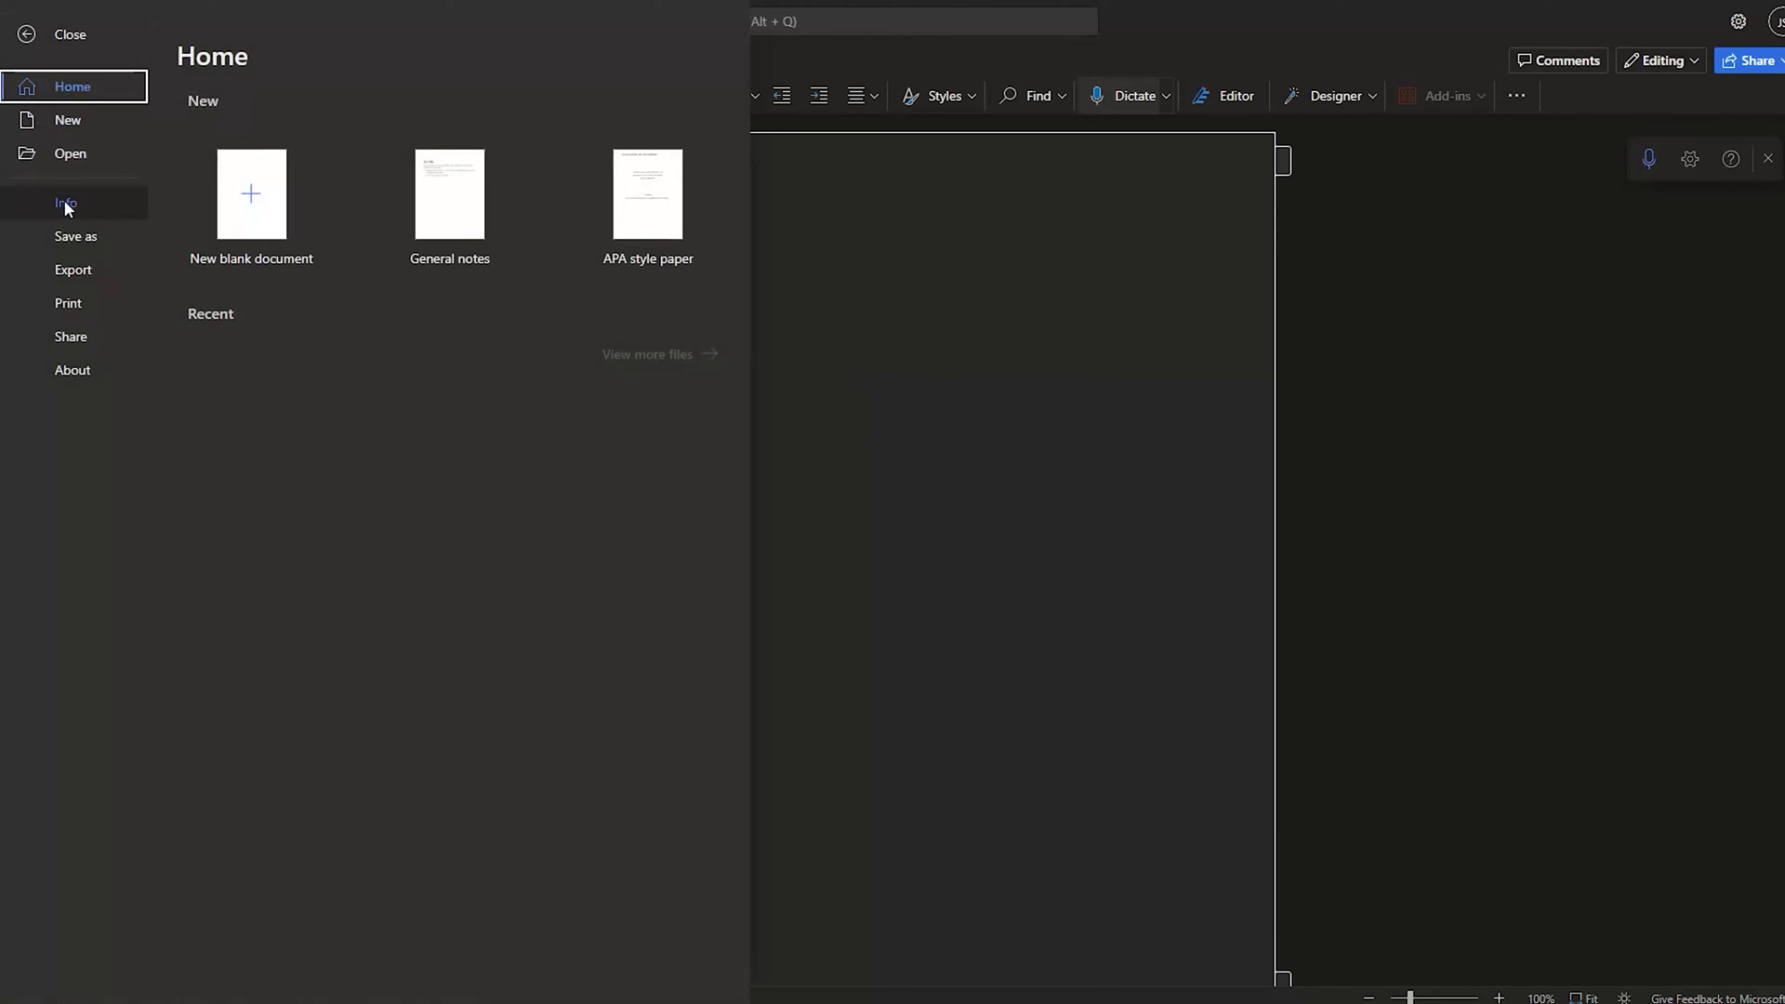
{"action": "left_click", "coordinate": [66, 234]}
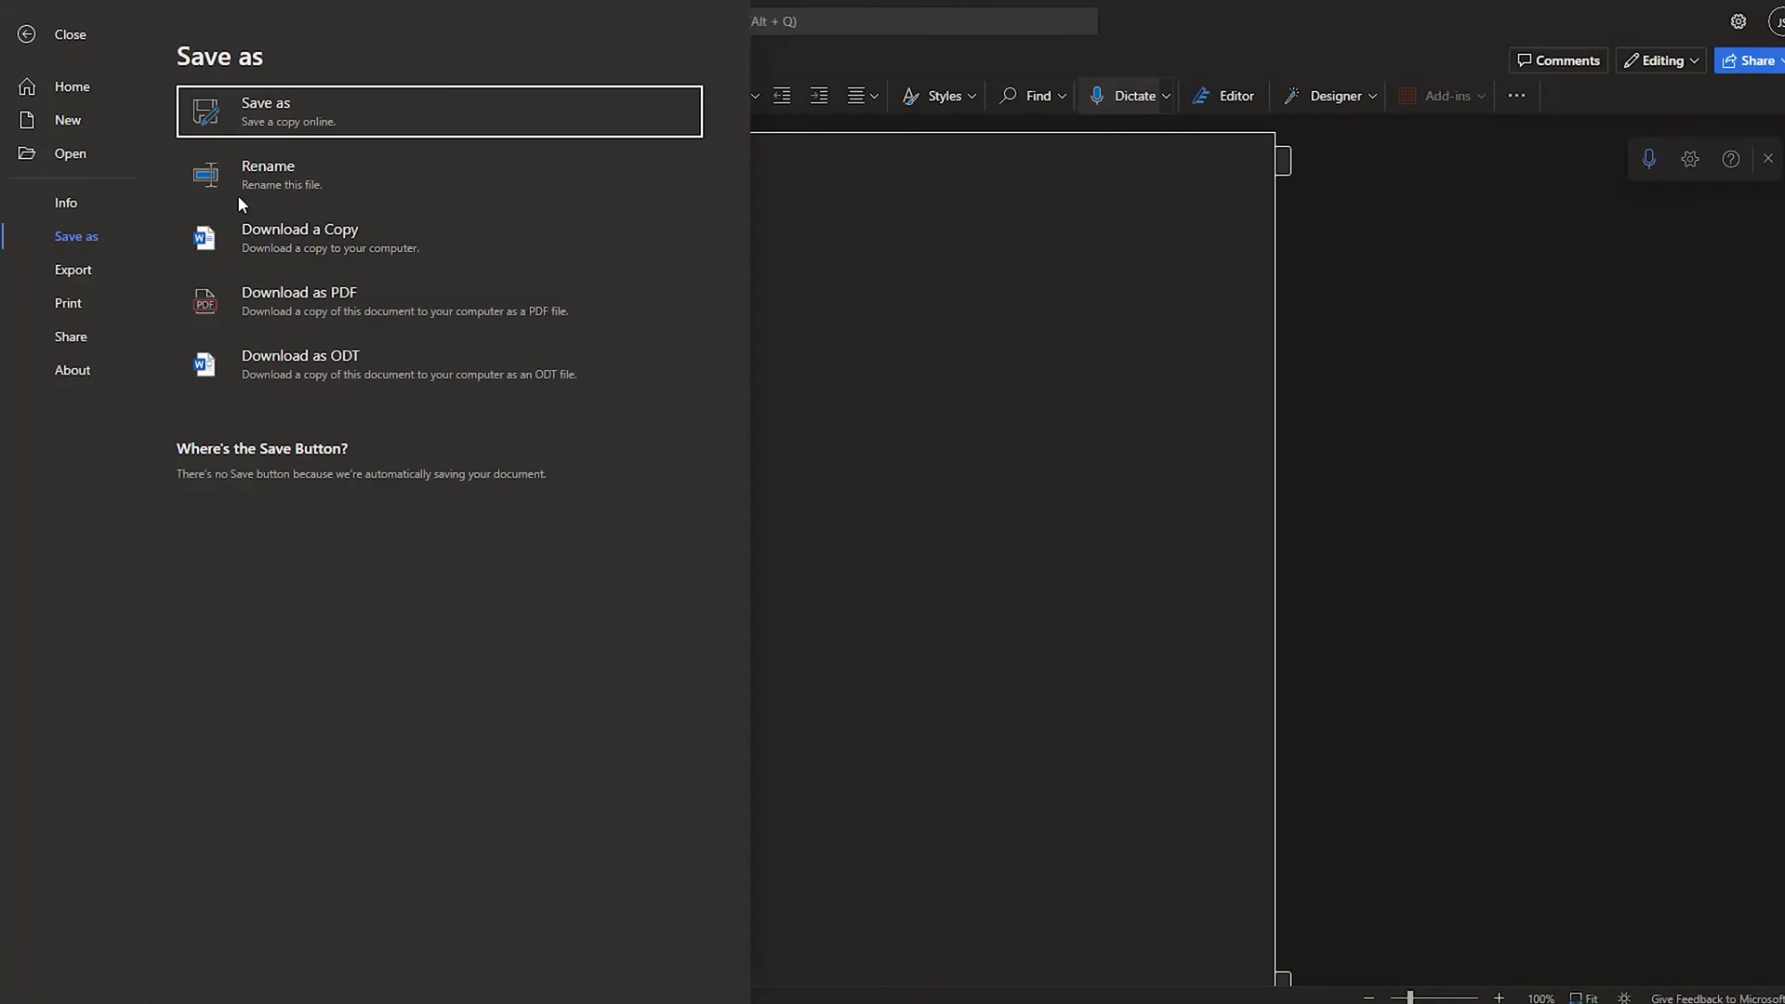
{"action": "left_click", "coordinate": [279, 130]}
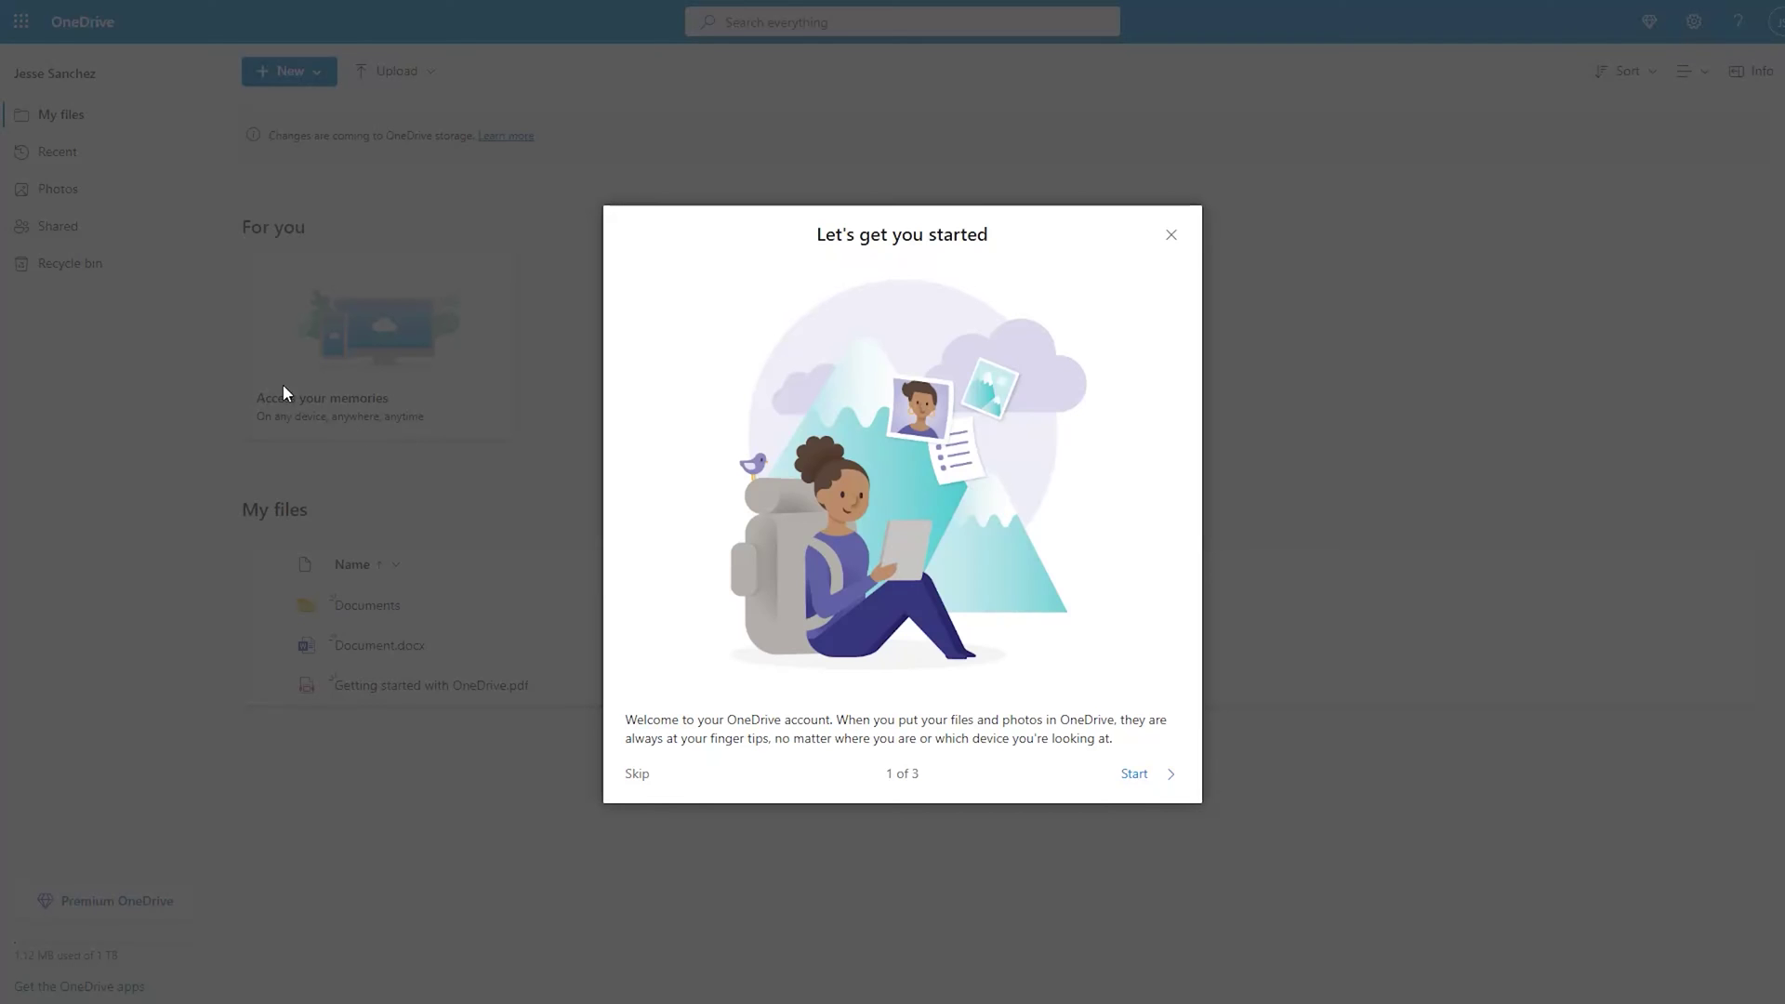
Dismiss the welcome dialog and open sharing for test 123.docx in the Documents folder.
{"action": "left_click", "coordinate": [1170, 236]}
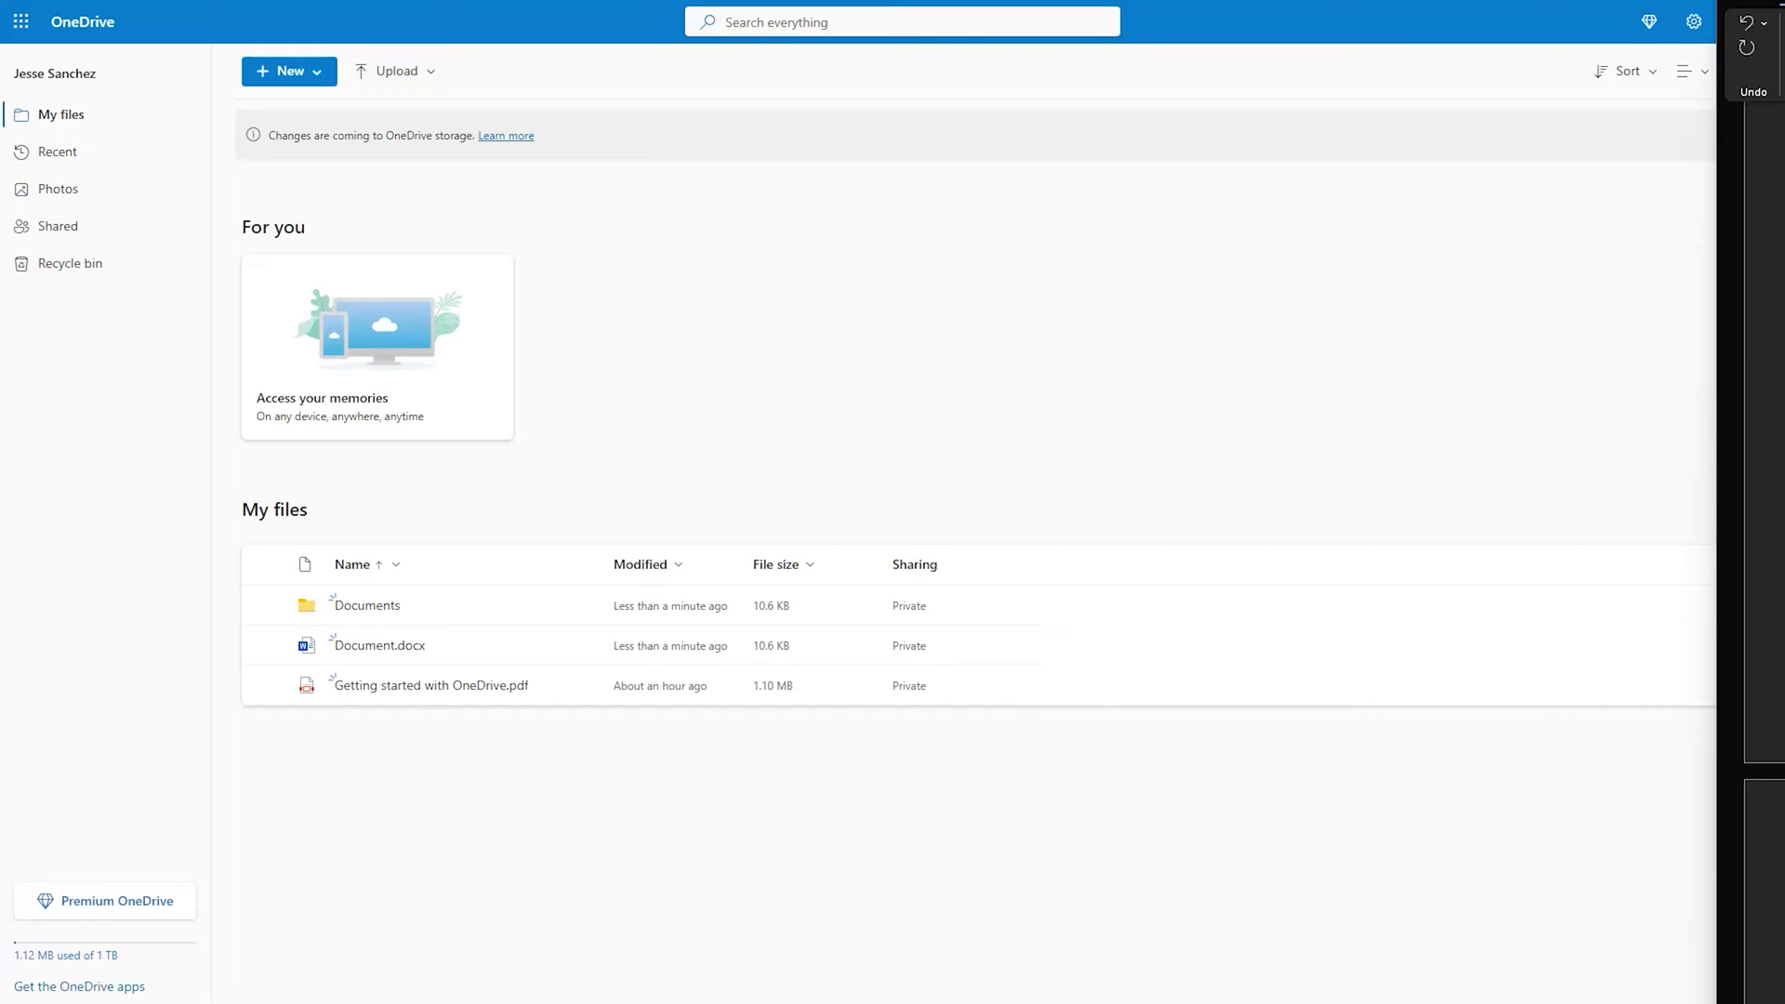
{"action": "left_click", "coordinate": [357, 606]}
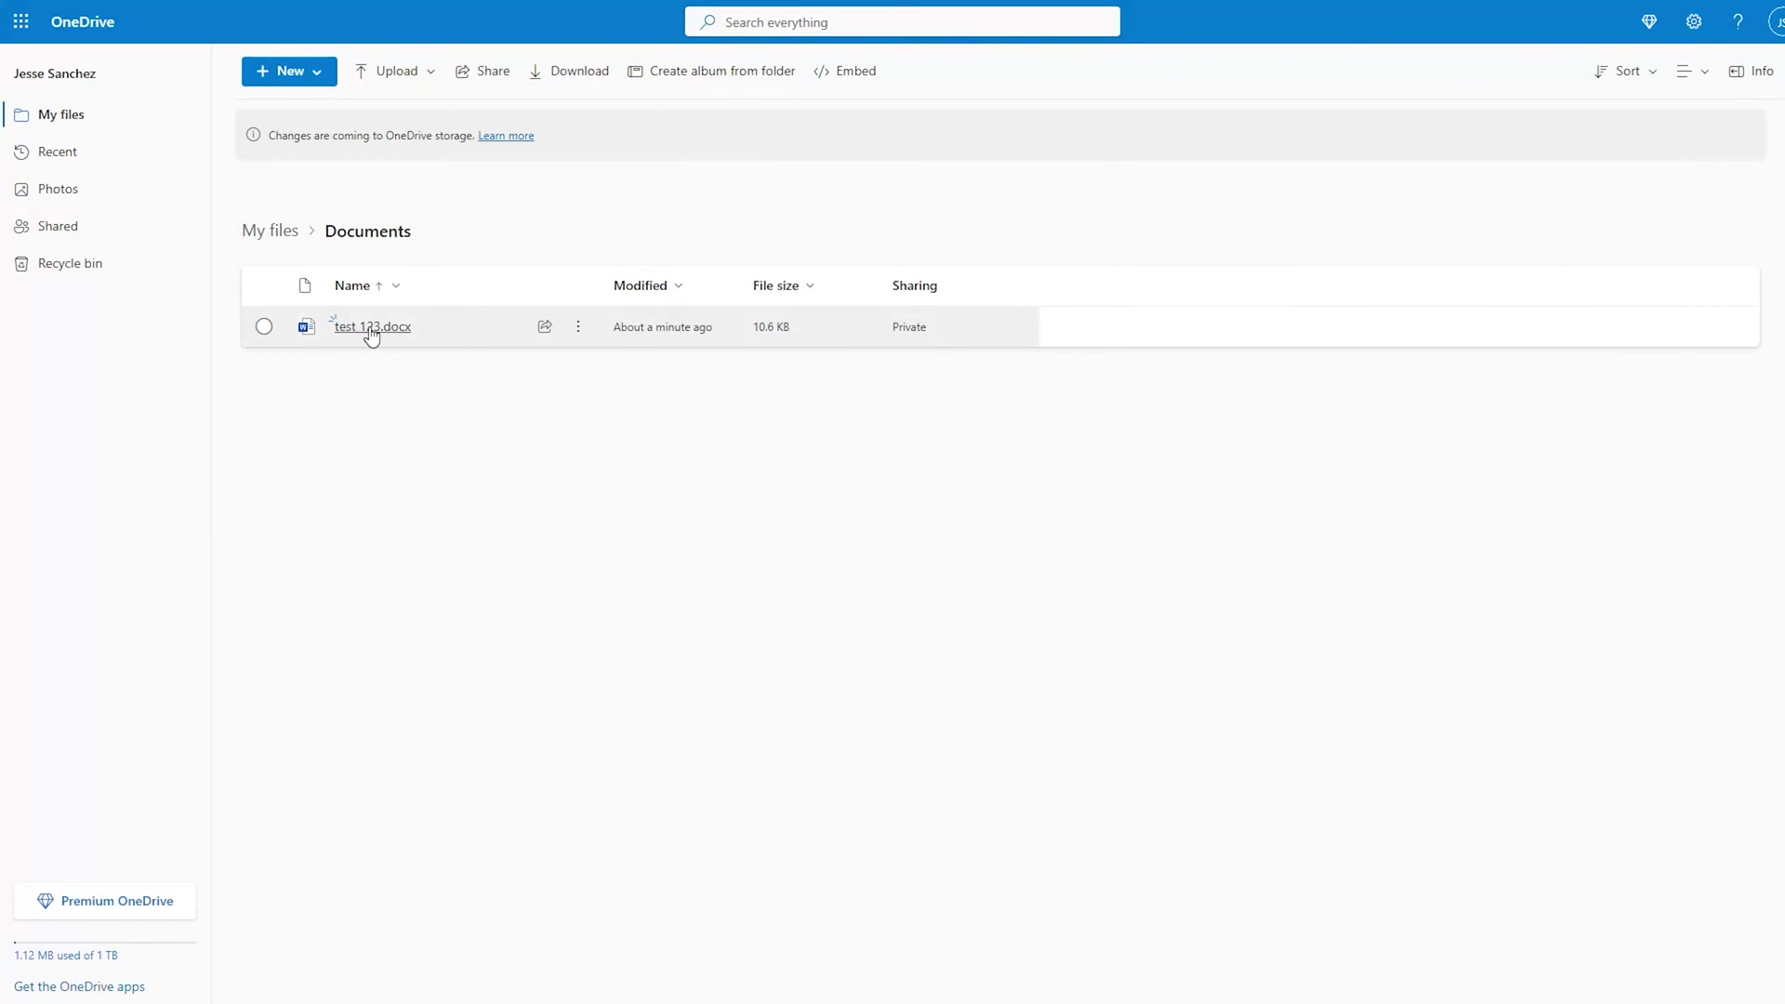
{"action": "left_click", "coordinate": [554, 332]}
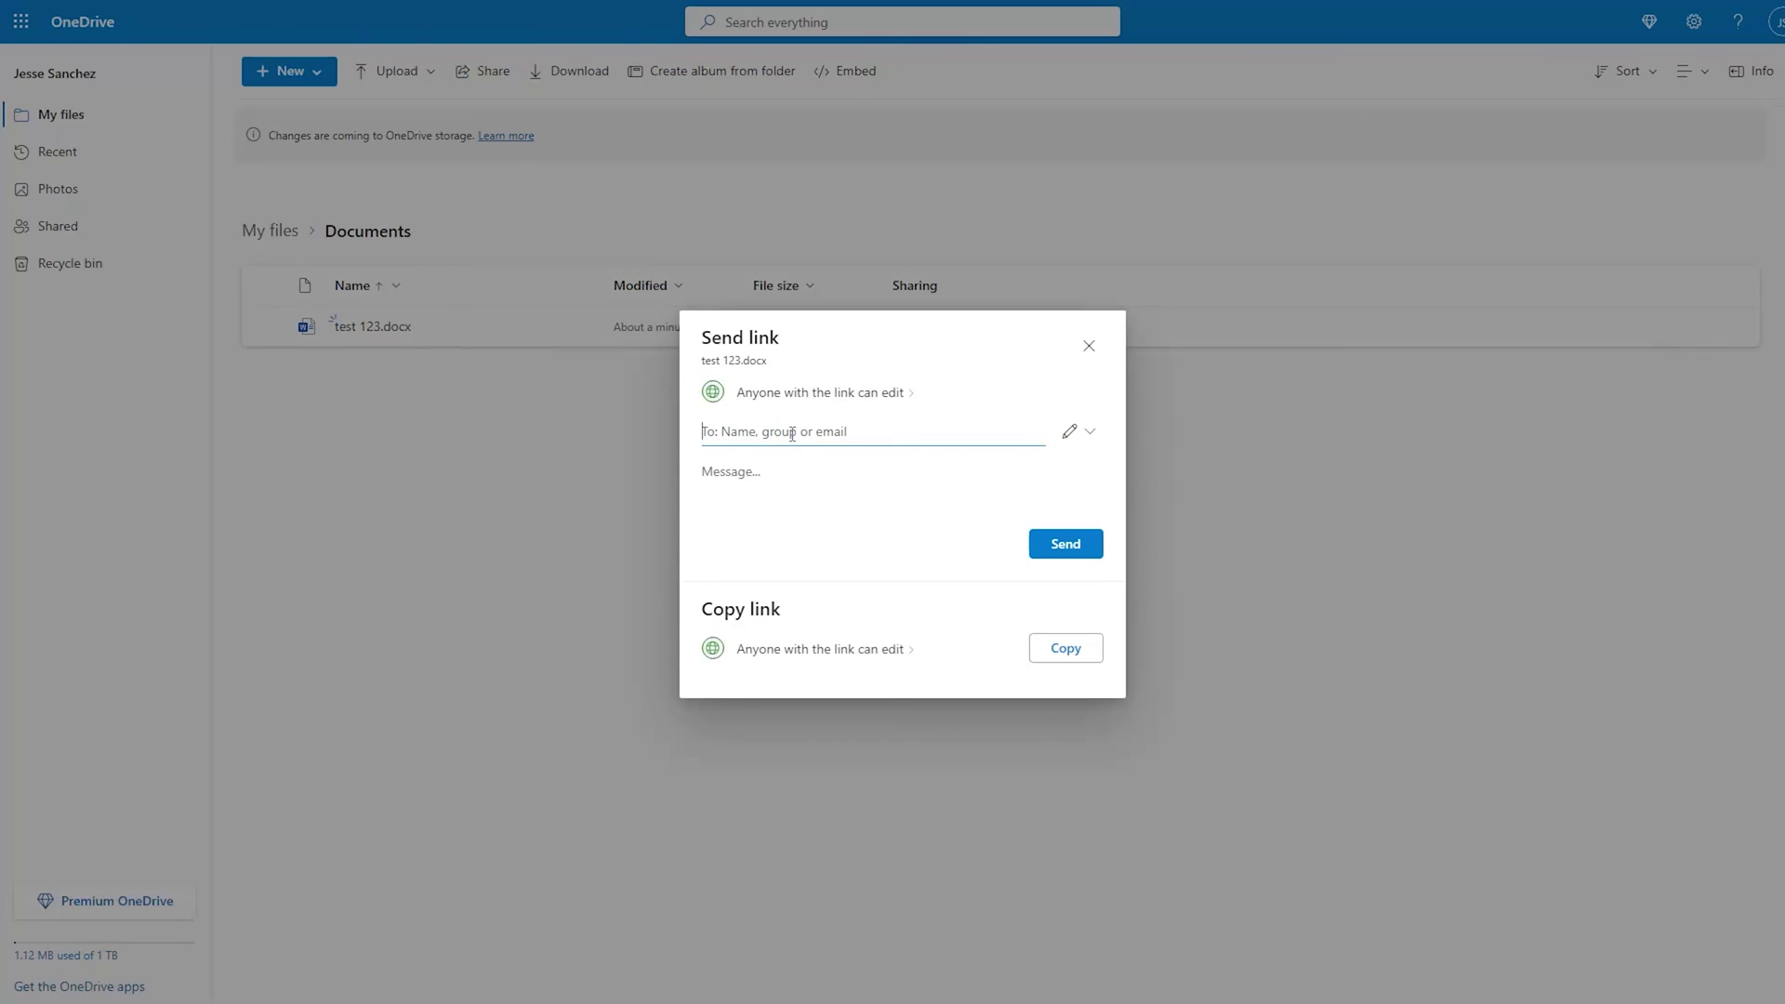
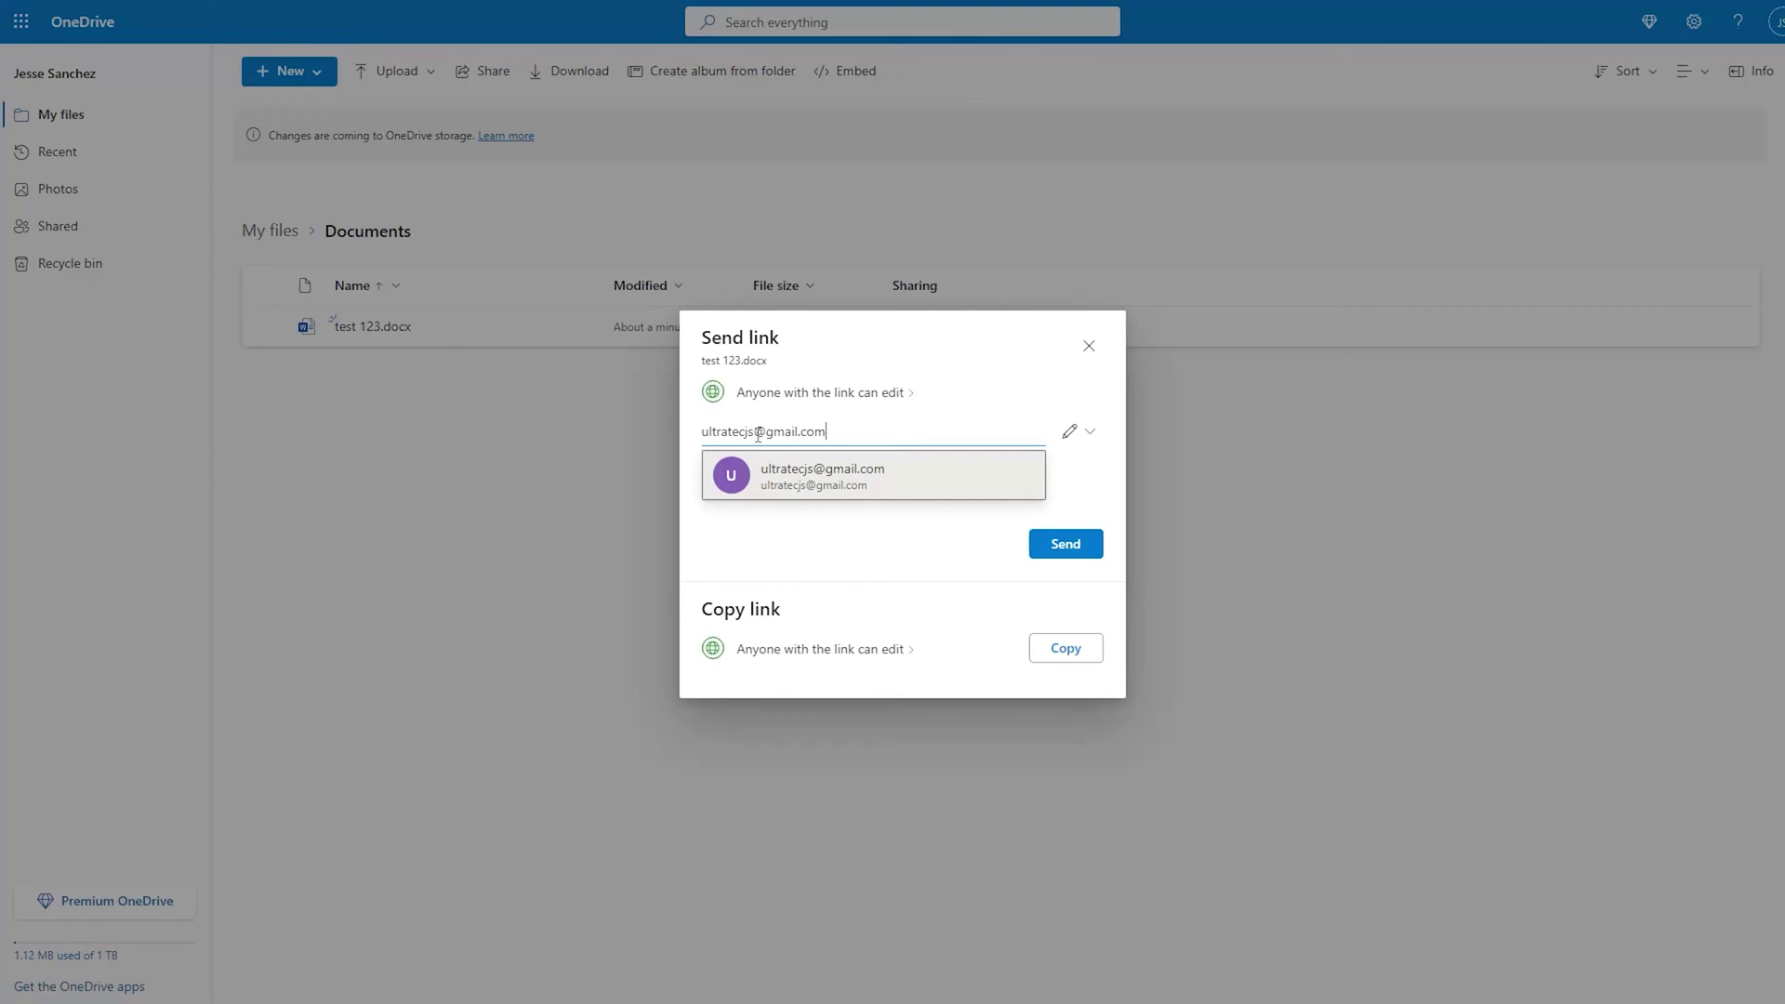
Enter and correct the recipient's e-mail address, select the suggested contact, and send the link.
{"action": "left_click", "coordinate": [758, 432]}
{"action": "type", "text": "2"}
{"action": "left_click", "coordinate": [817, 470]}
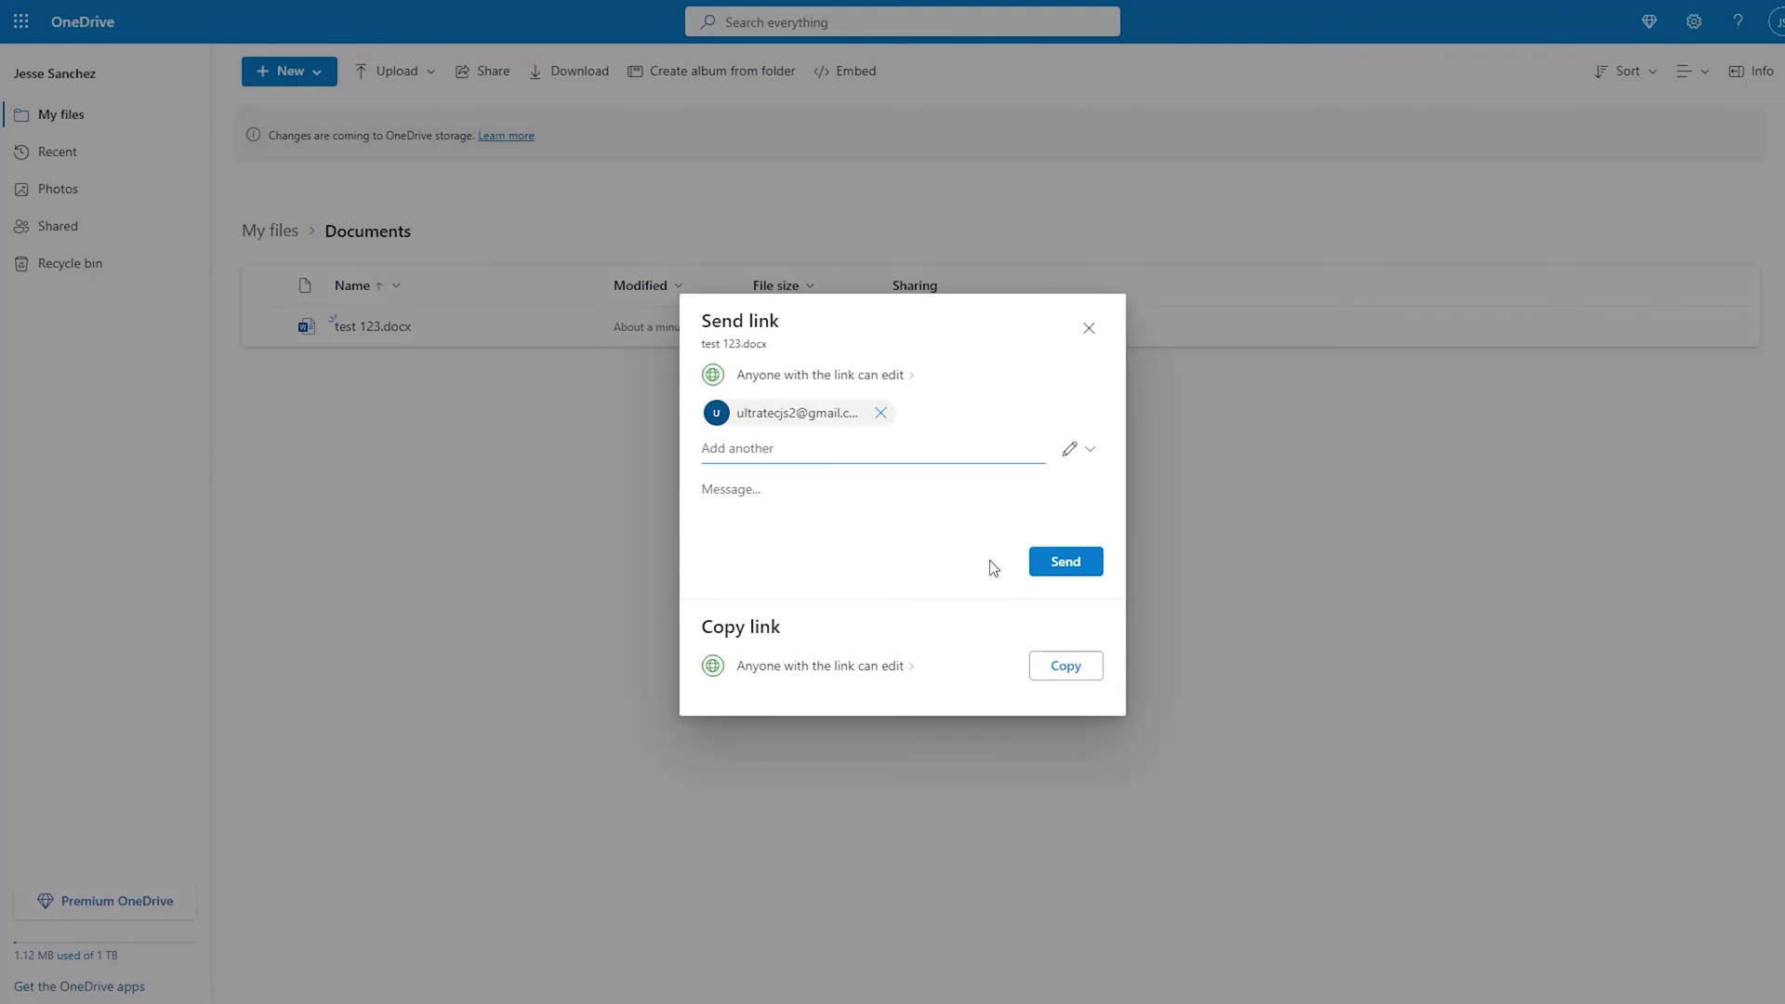
{"action": "left_click", "coordinate": [1066, 564]}
{"action": "left_click", "coordinate": [37, 117]}
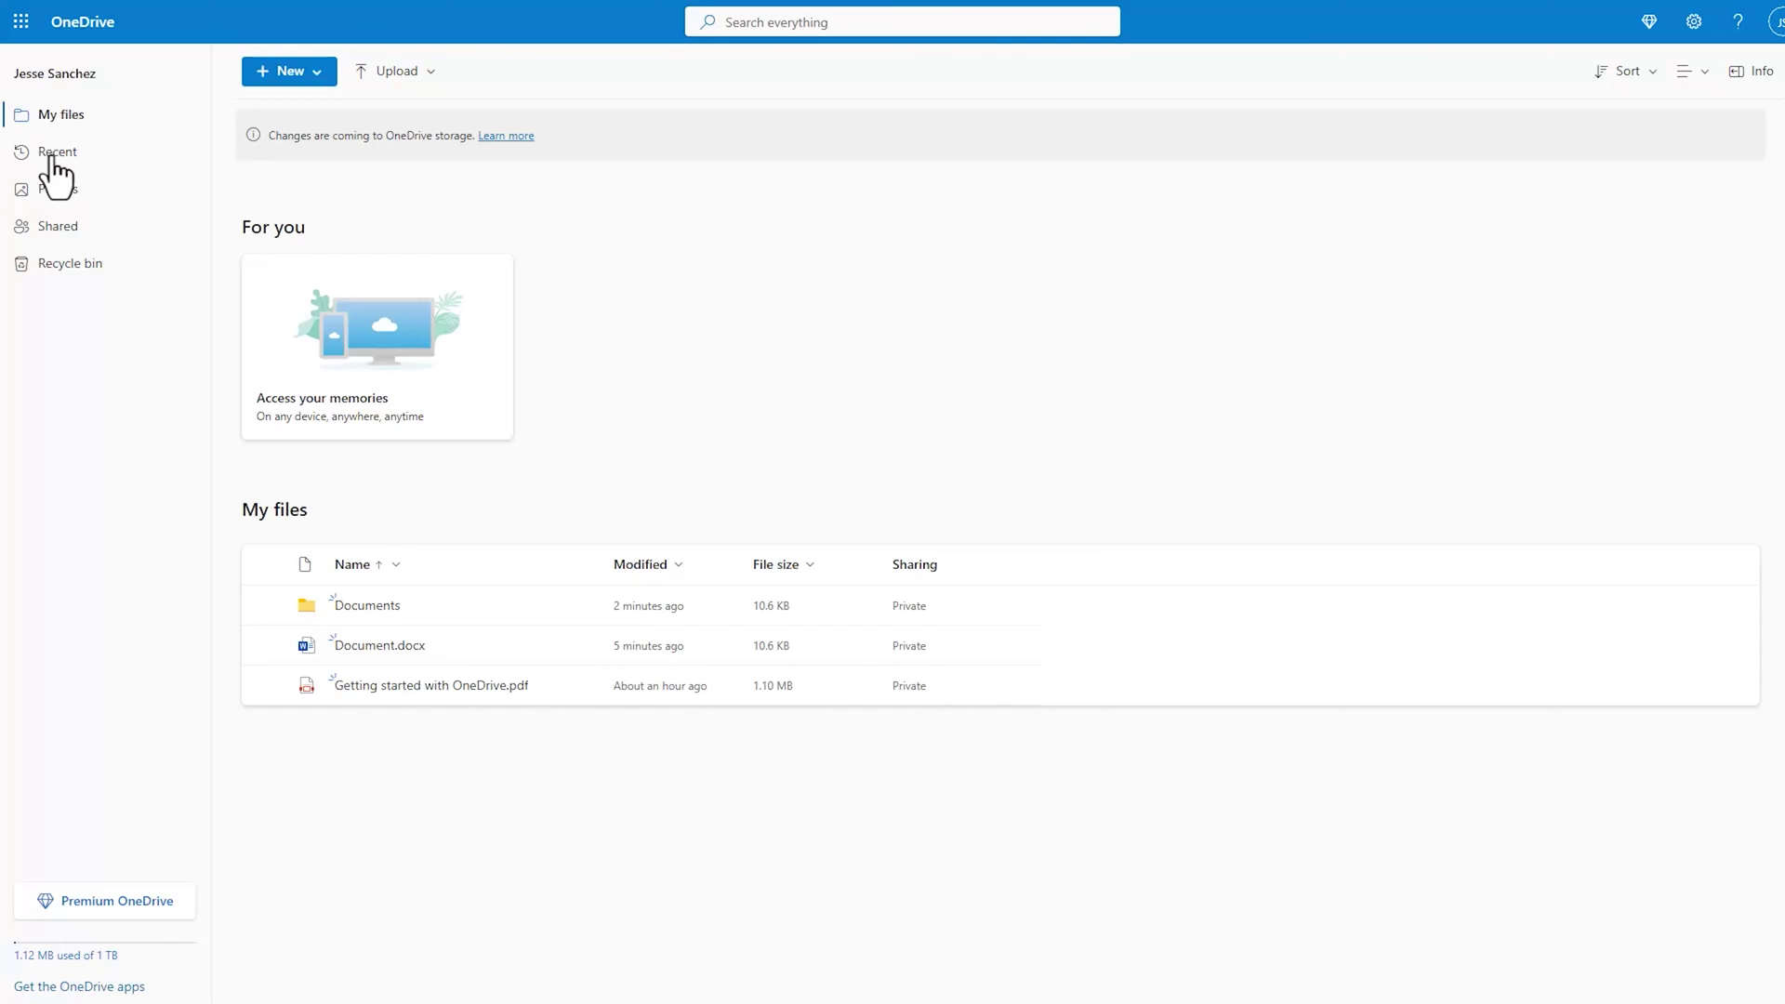
Browse OneDrive's Recent, Photos and Shared pages, check Shared by you, then view the empty Recycle bin.
{"action": "left_click", "coordinate": [53, 154]}
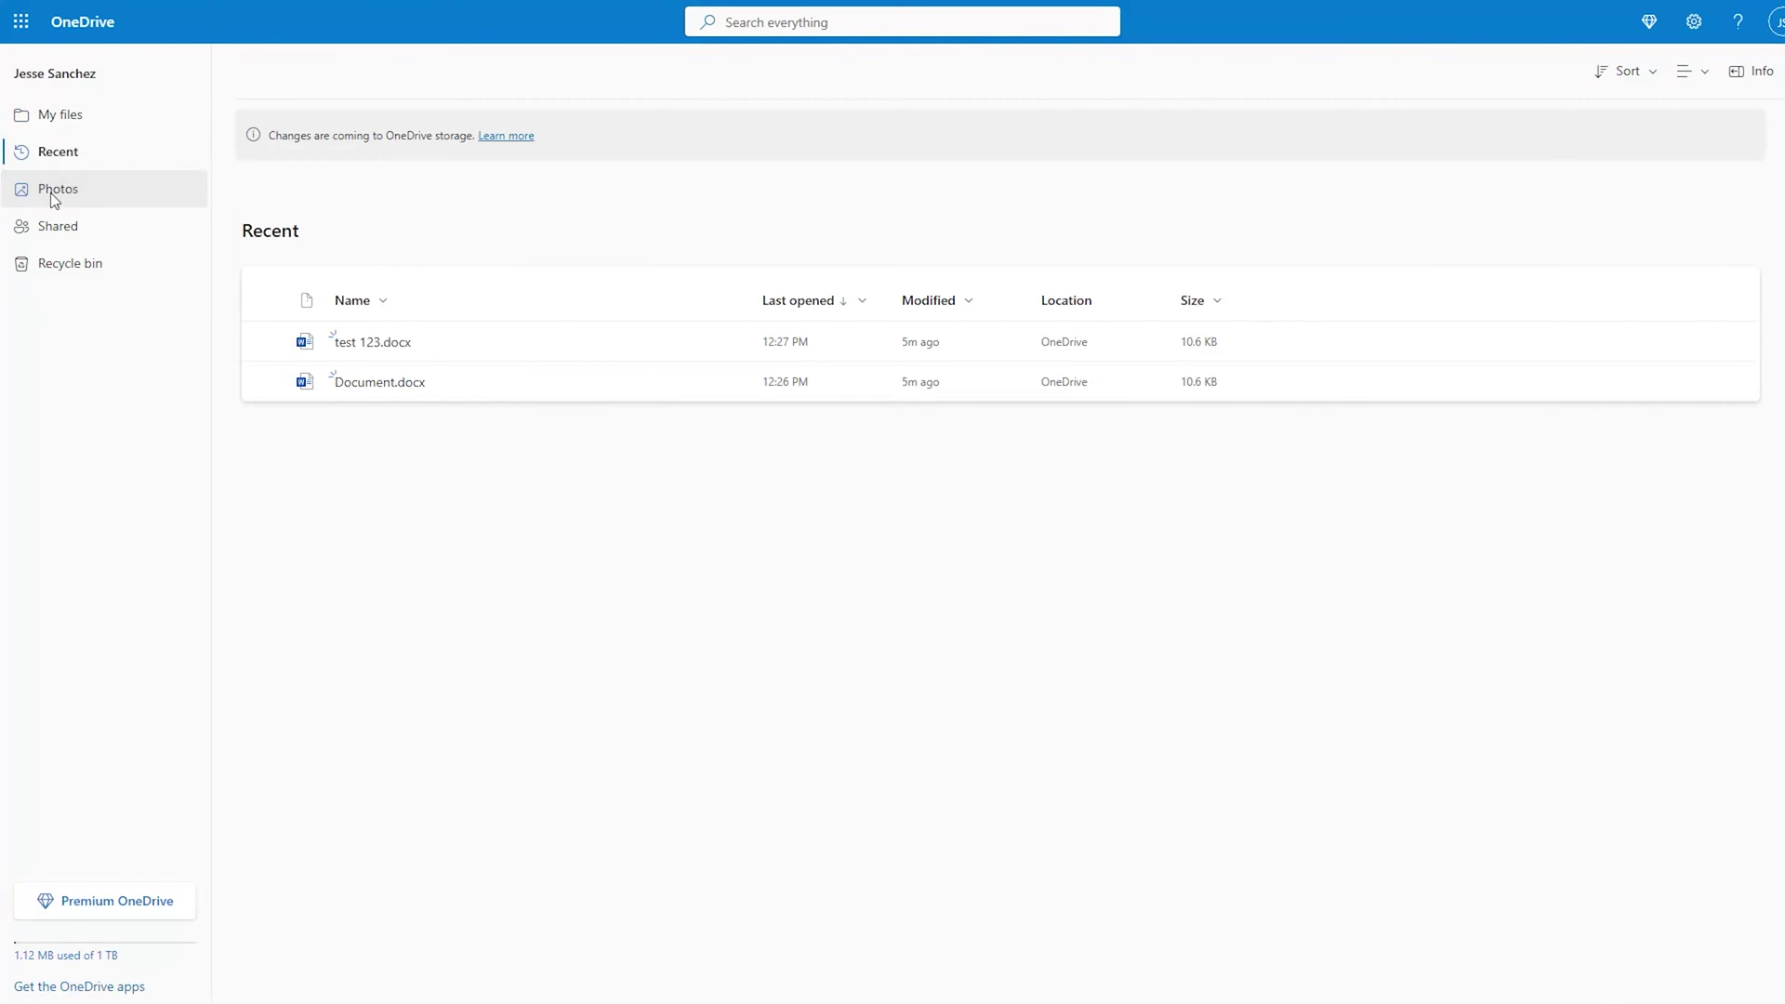
{"action": "left_click", "coordinate": [55, 195]}
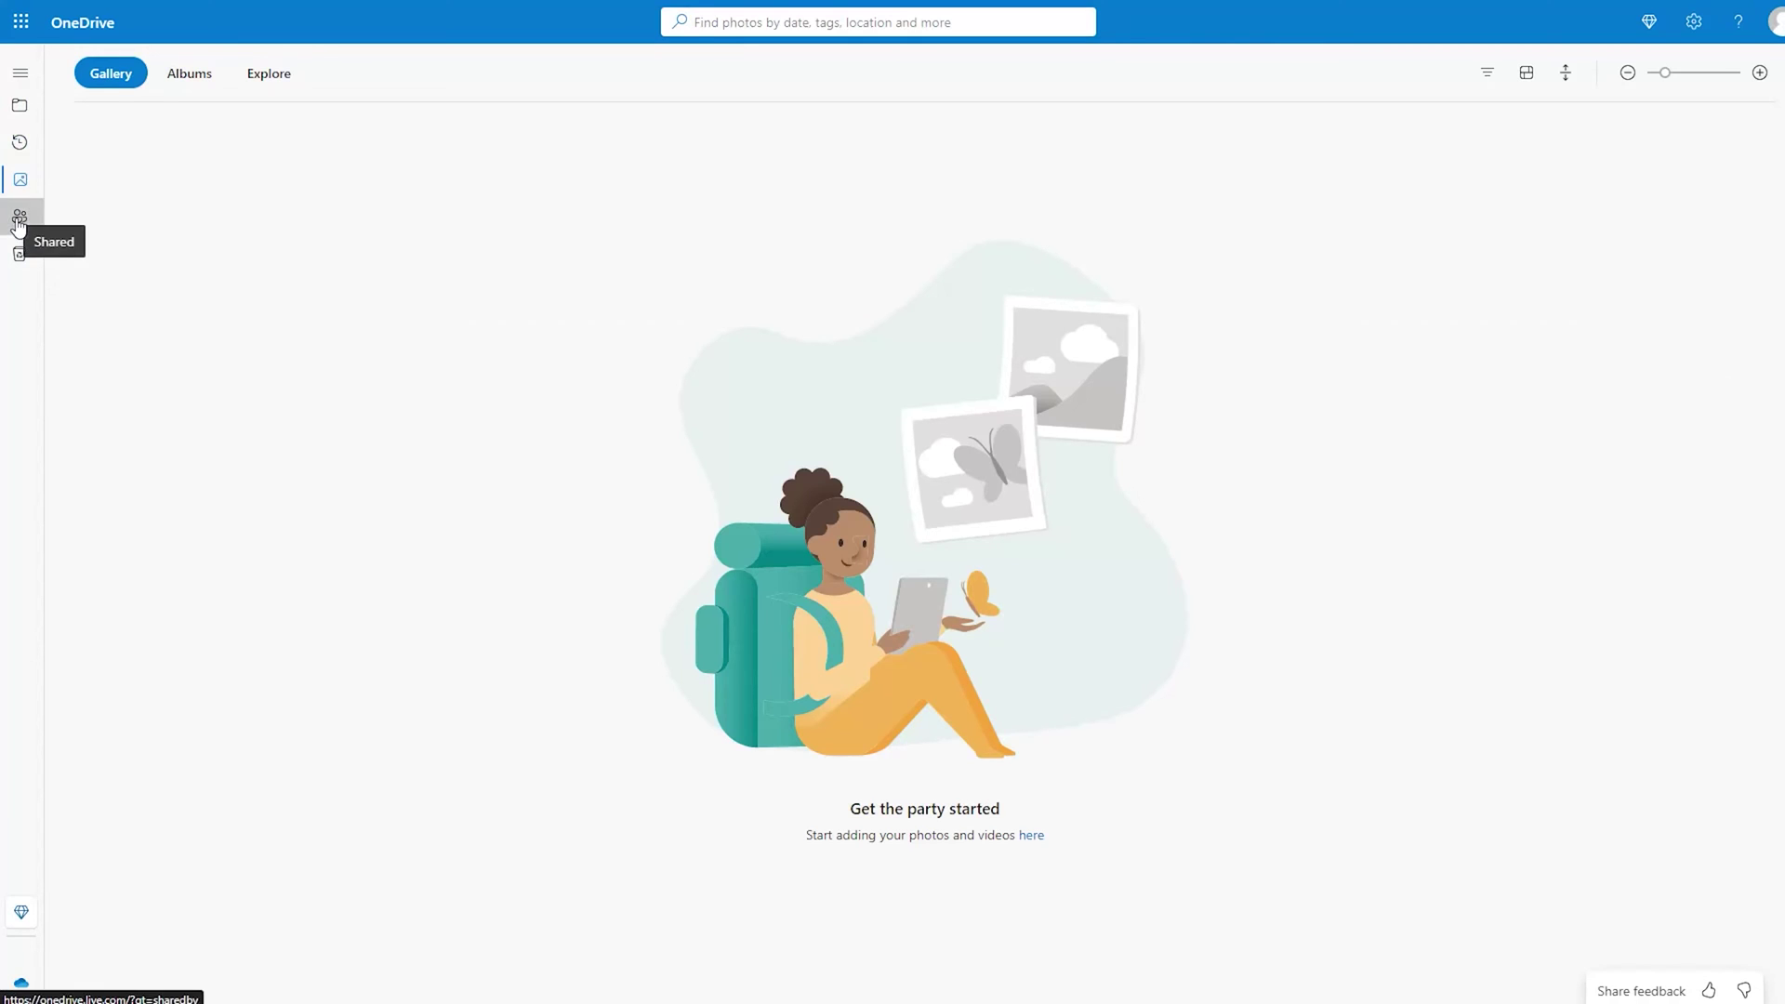
{"action": "left_click", "coordinate": [19, 217]}
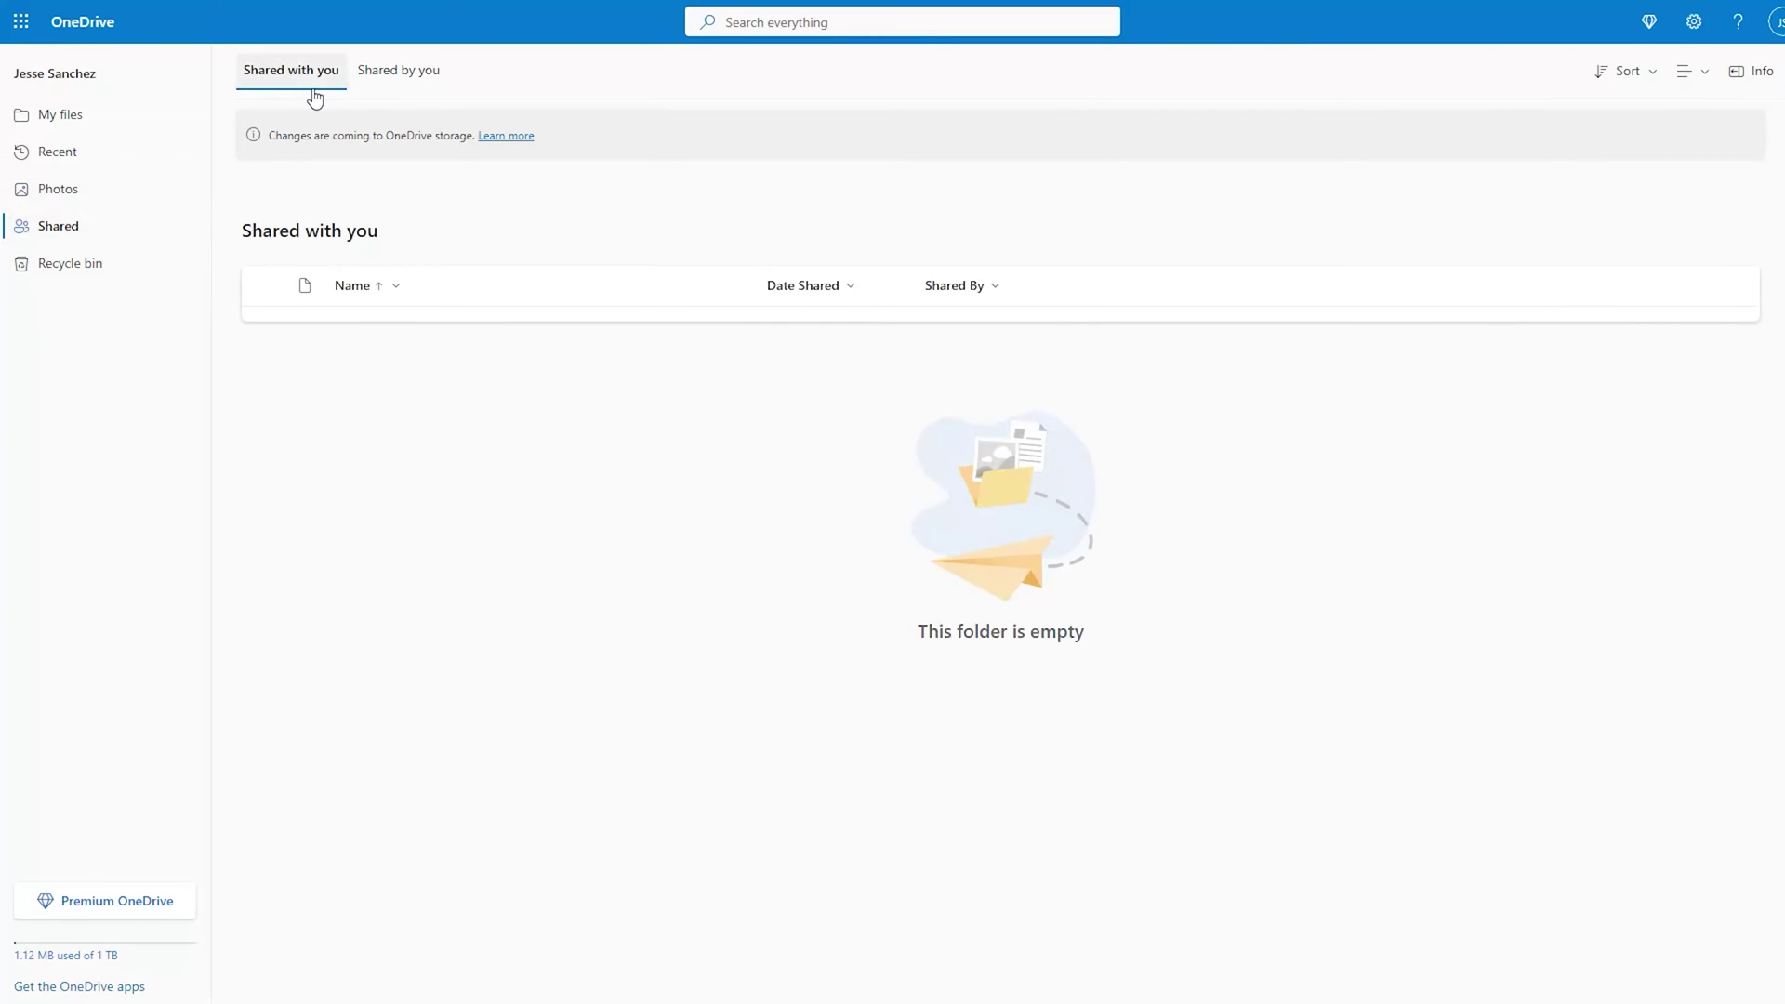
{"action": "left_click", "coordinate": [391, 74]}
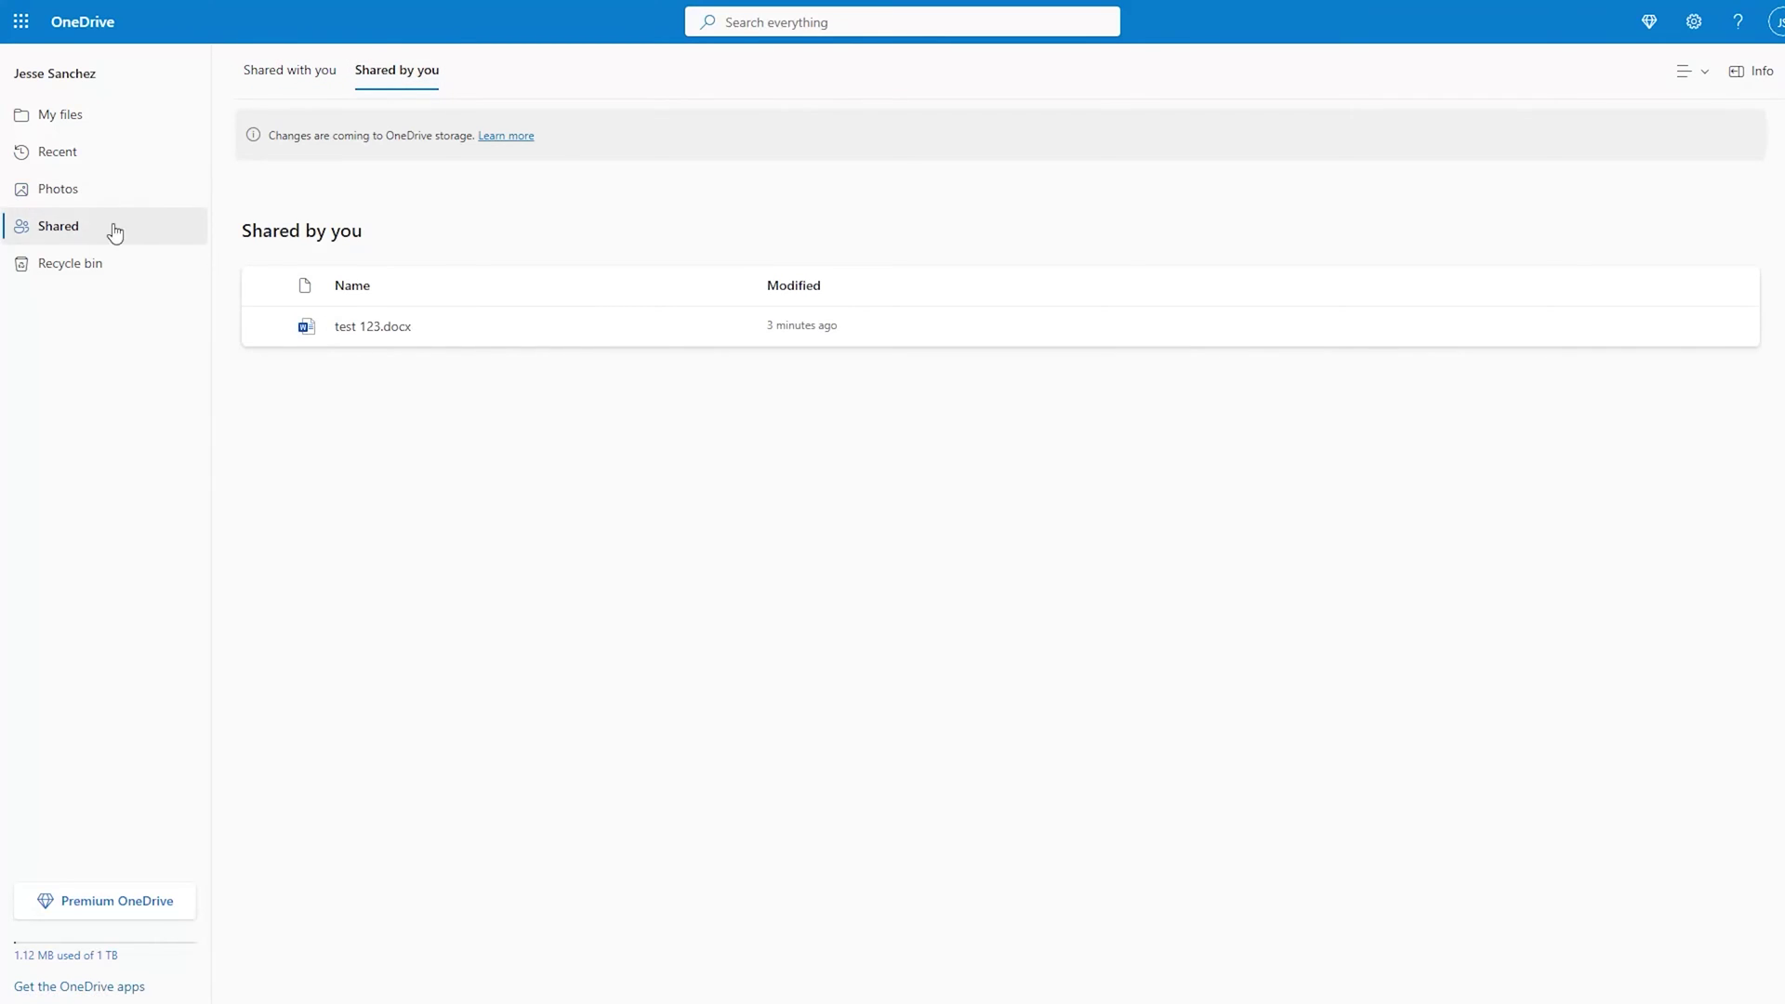
{"action": "left_click", "coordinate": [69, 272]}
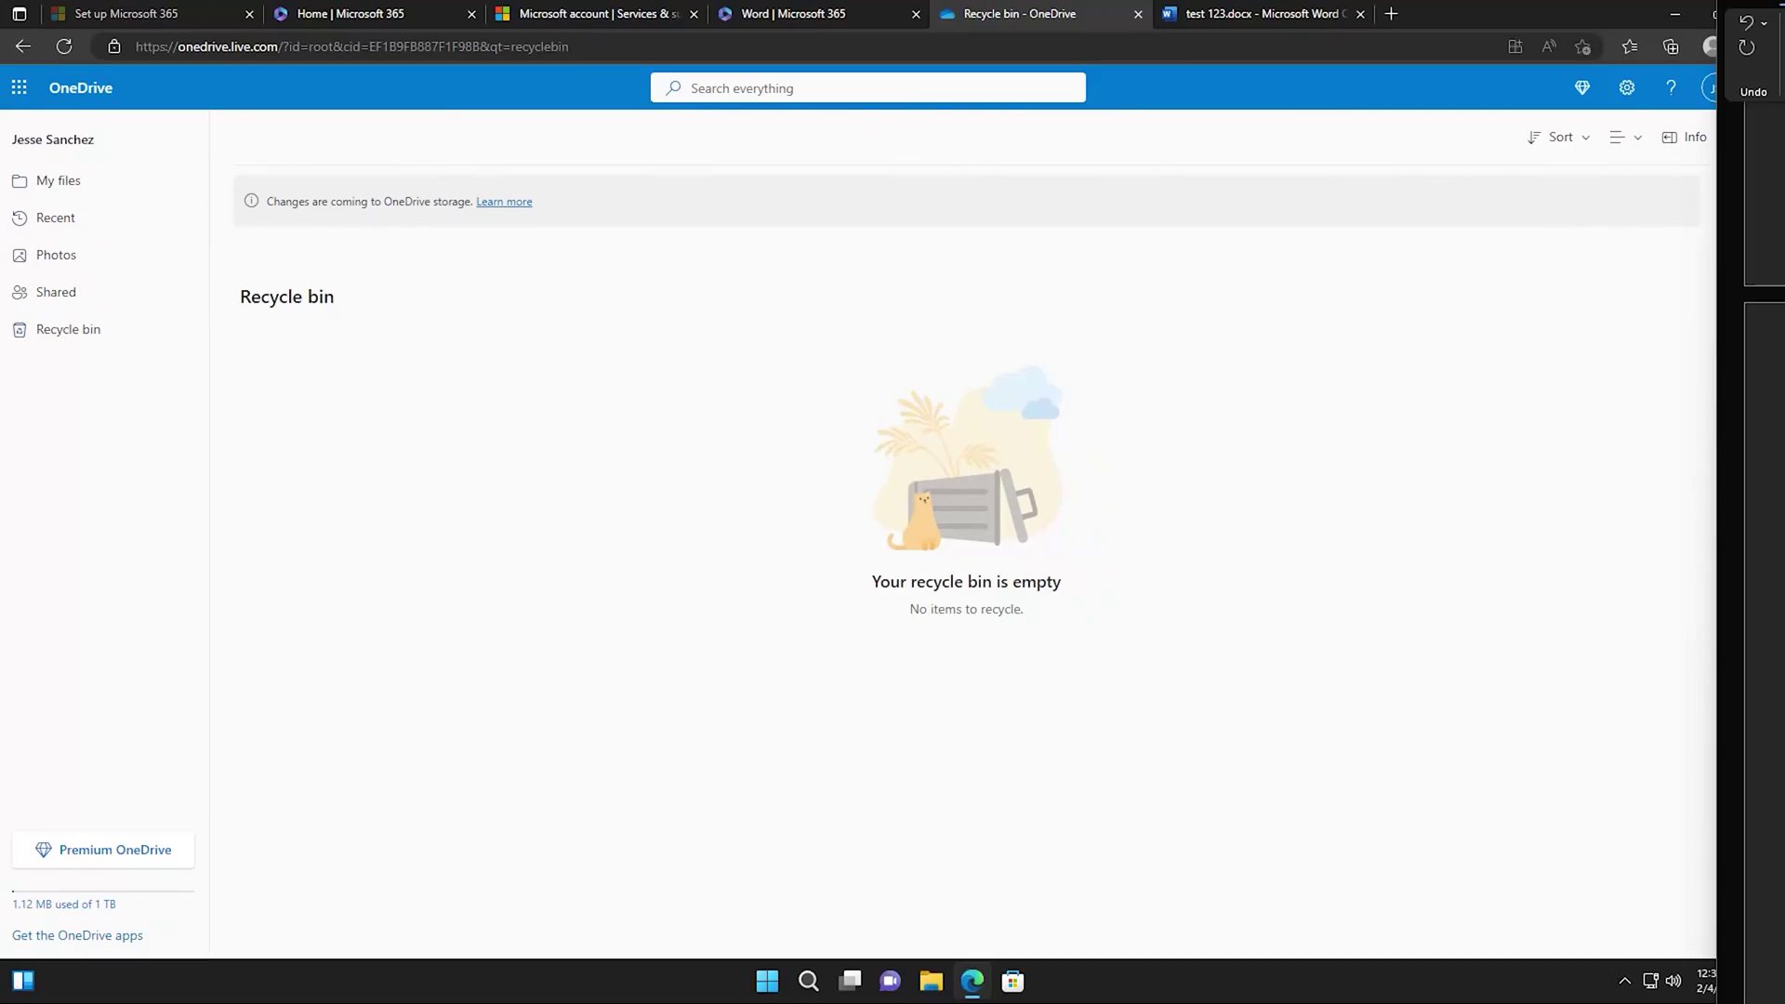
{"action": "left_click", "coordinate": [767, 980]}
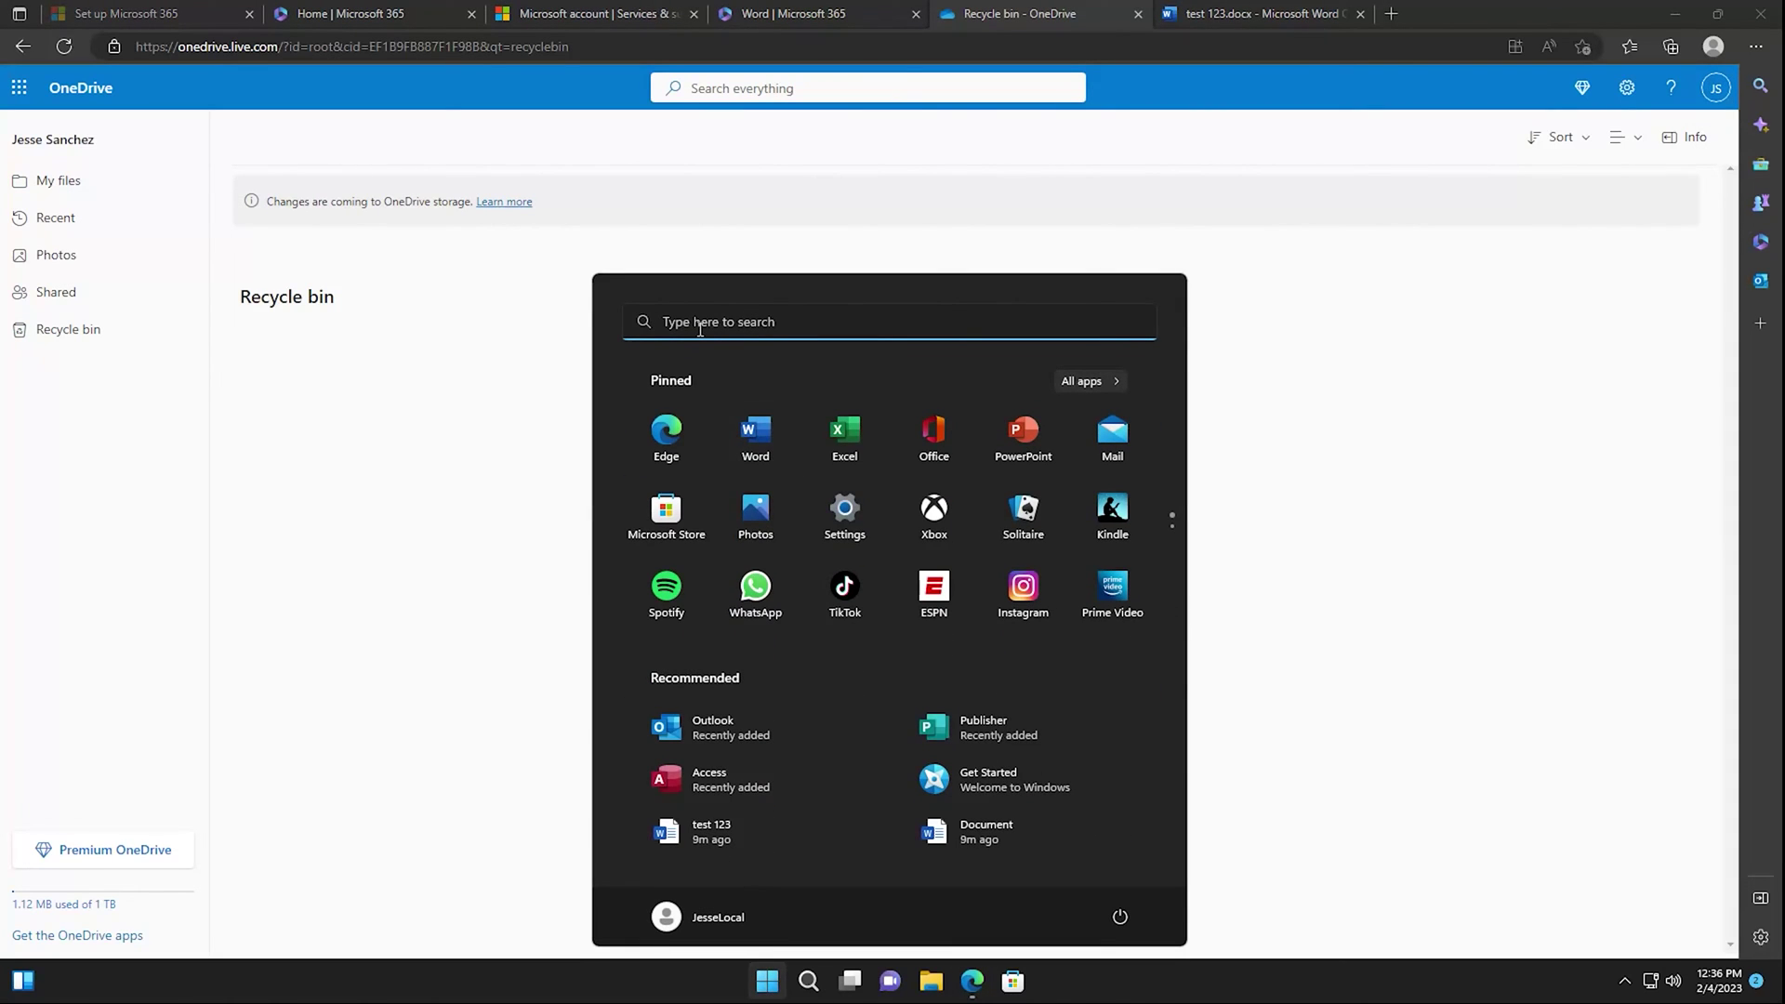
{"action": "left_click", "coordinate": [699, 327]}
{"action": "type", "text": "one"}
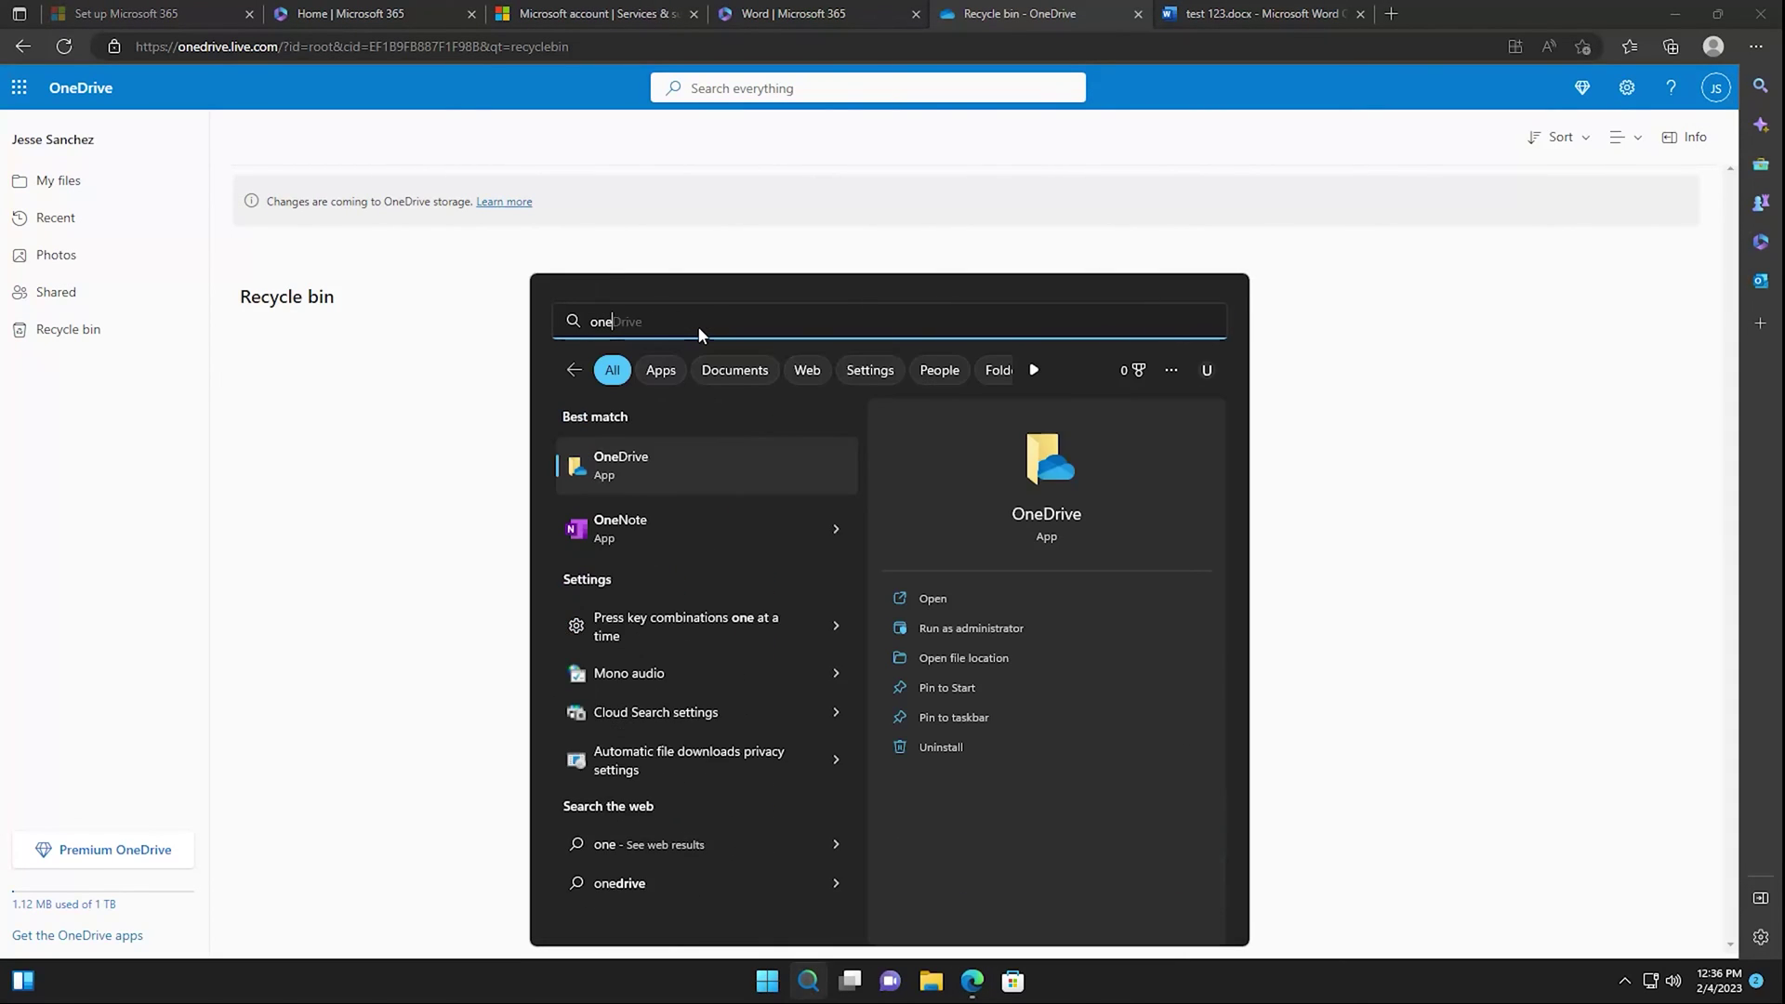
{"action": "type", "text": "dri"}
{"action": "key", "text": "Escape"}
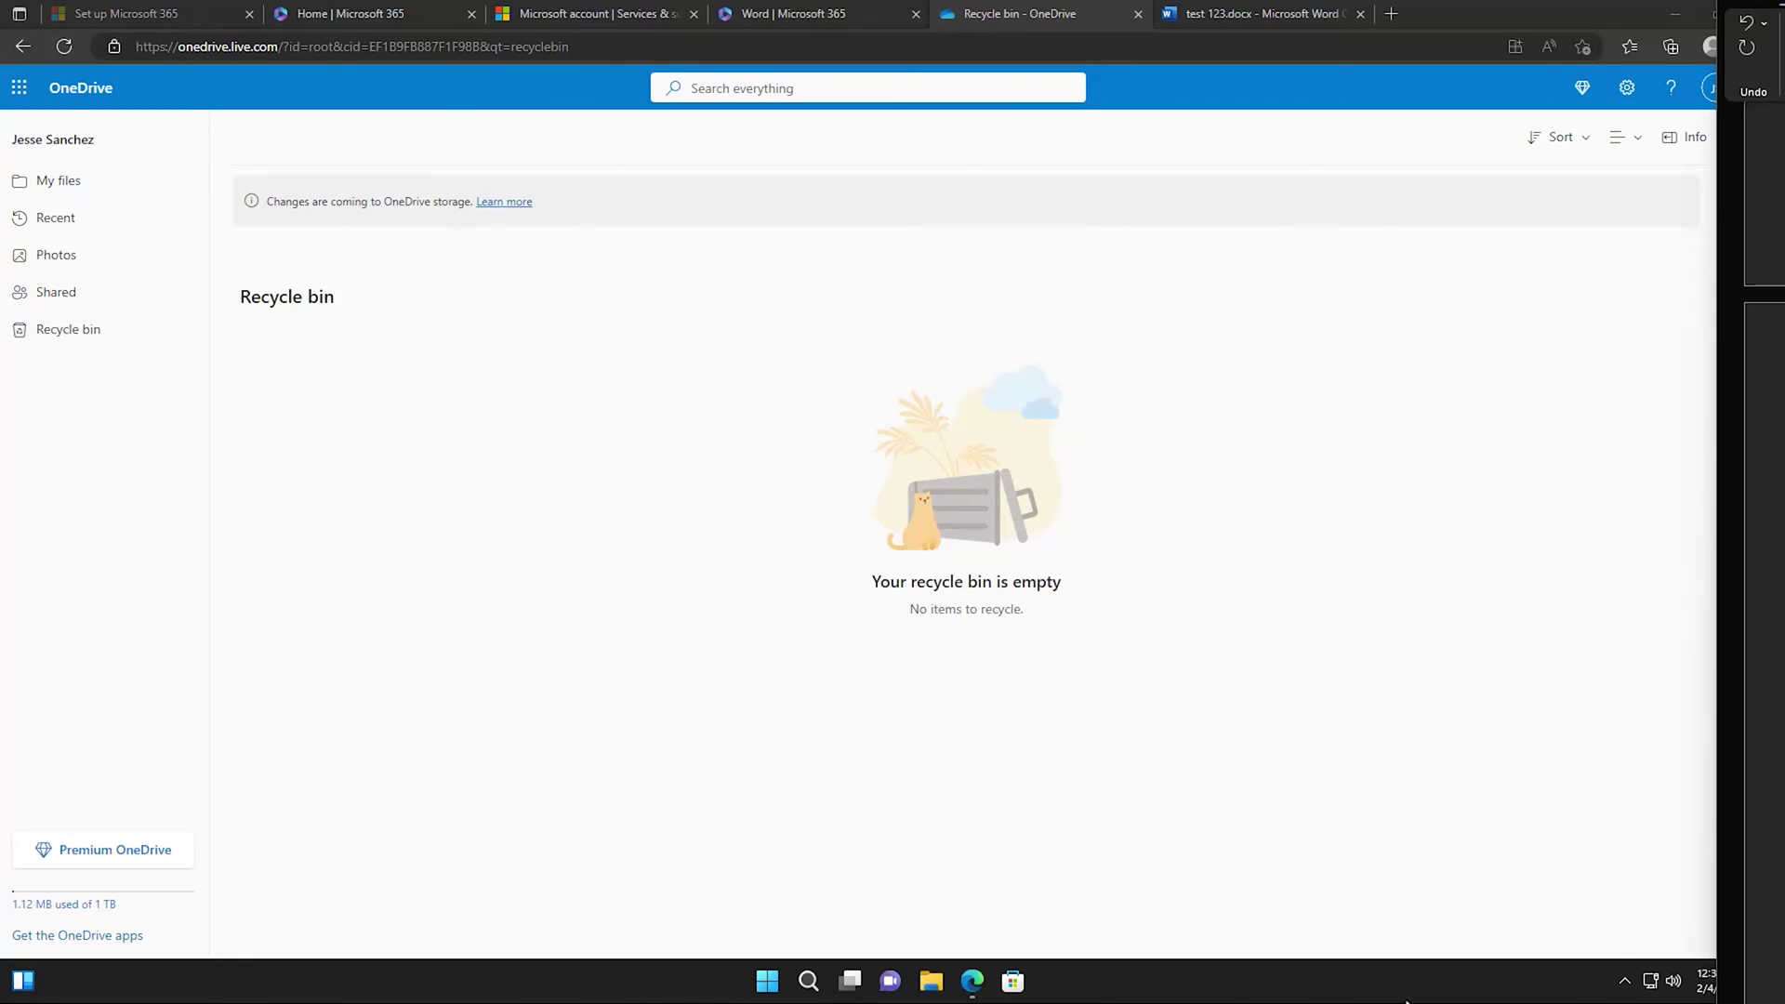
{"action": "left_click", "coordinate": [1624, 986]}
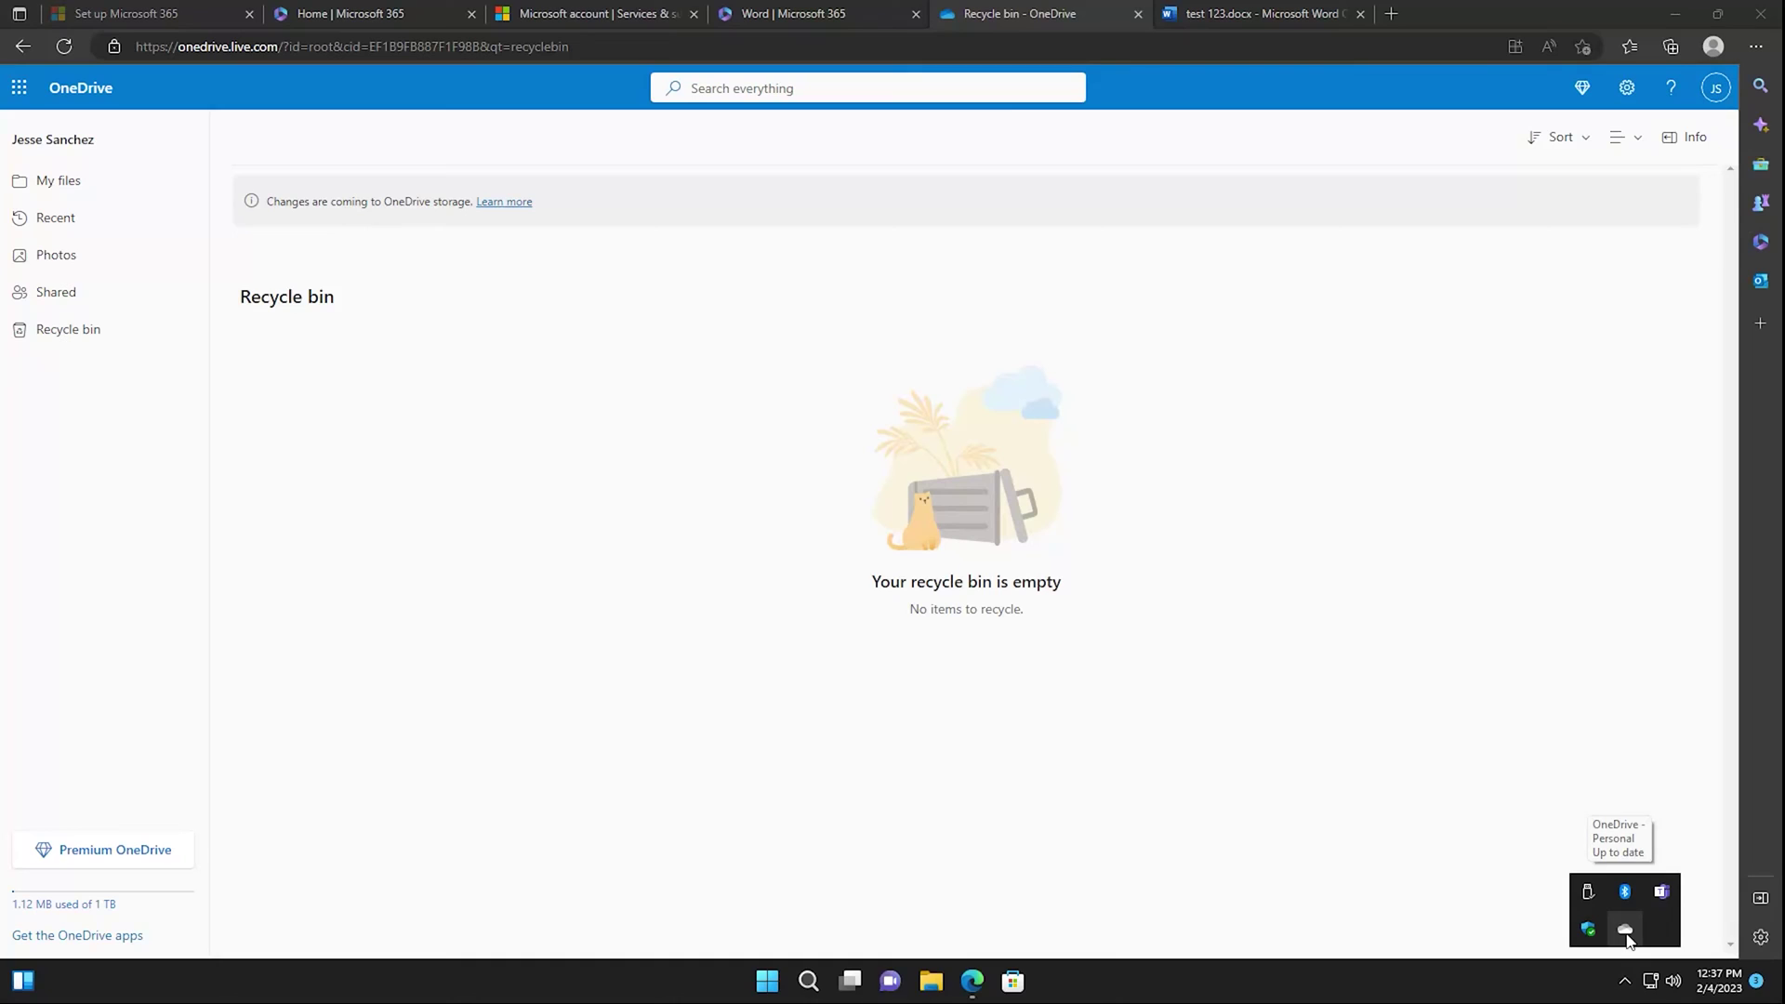
Open the synced OneDrive - Personal Documents folder from the tray icon and open test 123 in Word.
{"action": "left_click", "coordinate": [1626, 937]}
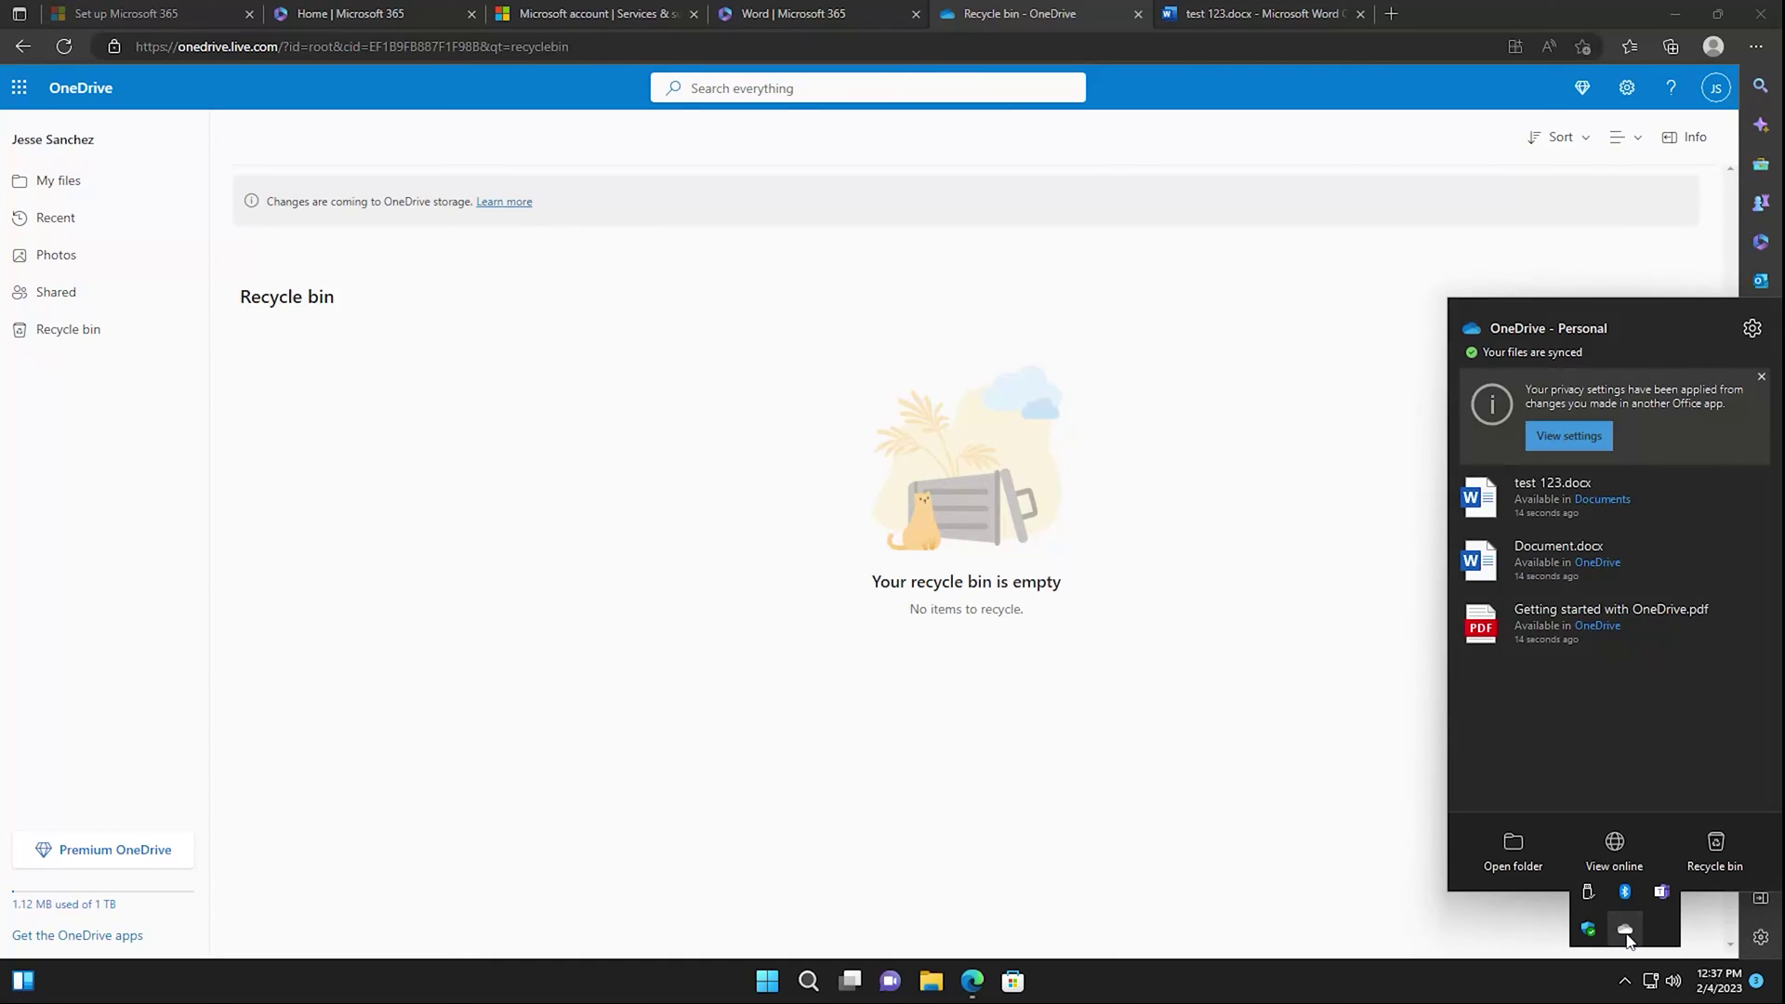
{"action": "left_click", "coordinate": [1511, 850]}
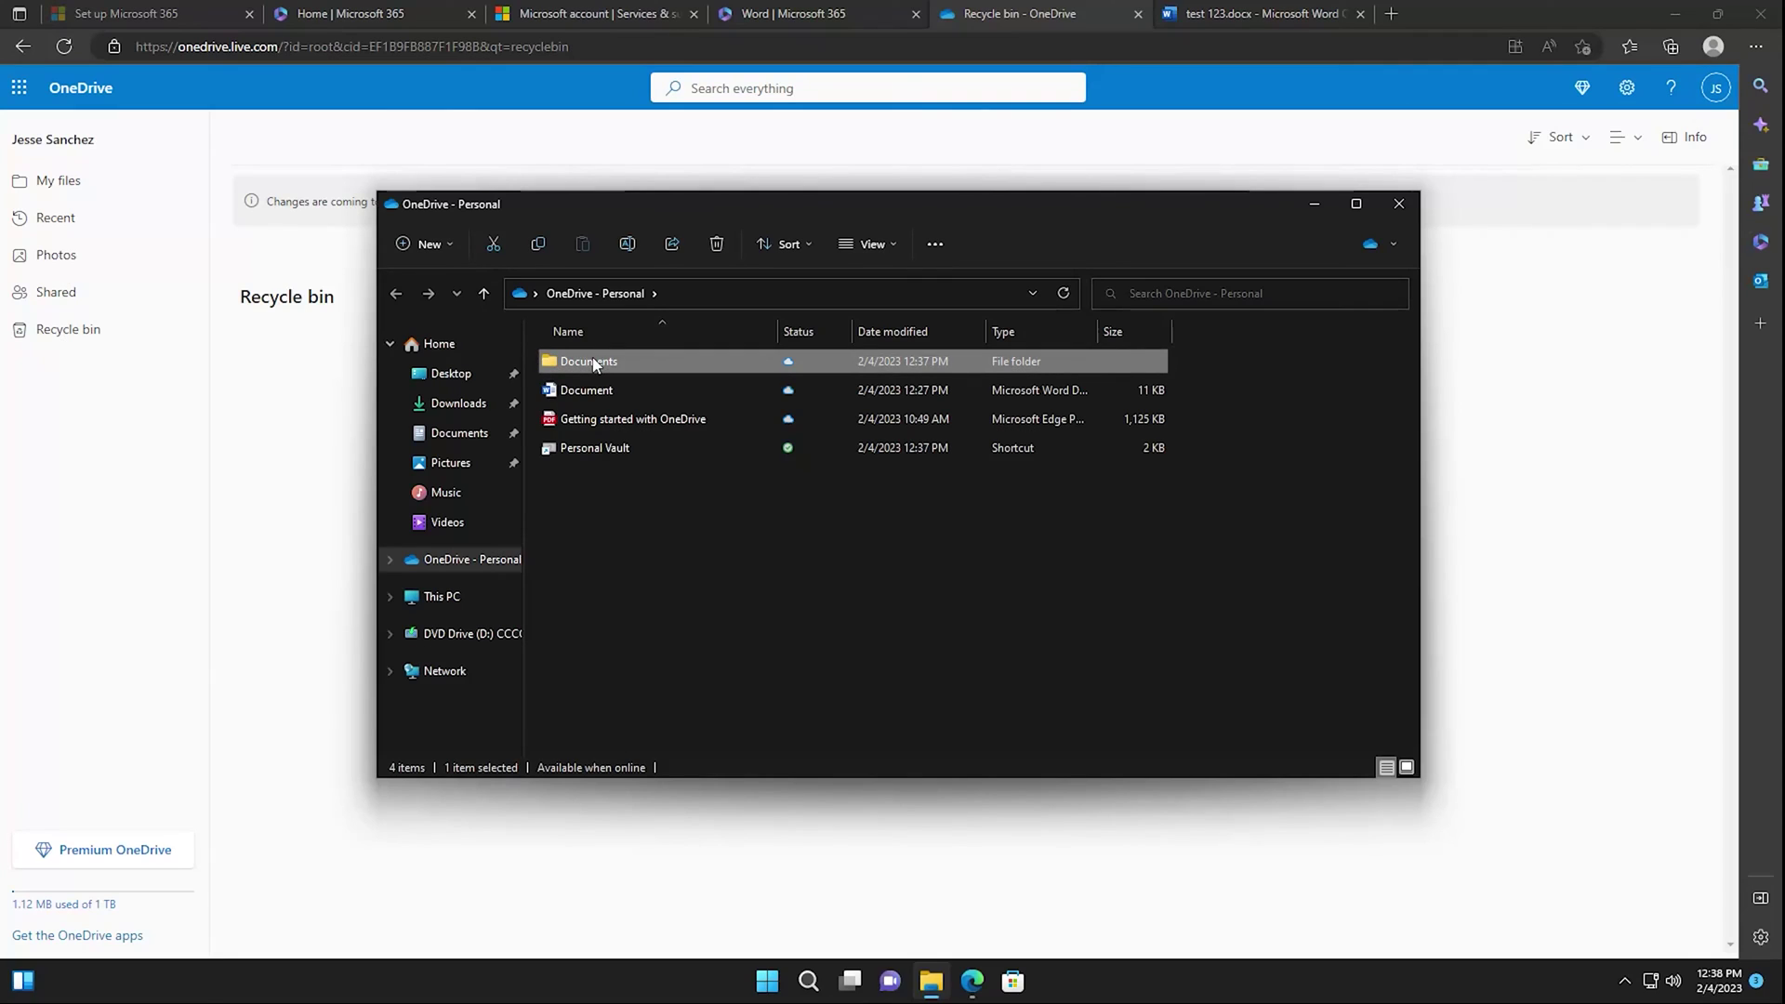
{"action": "key", "text": "Return"}
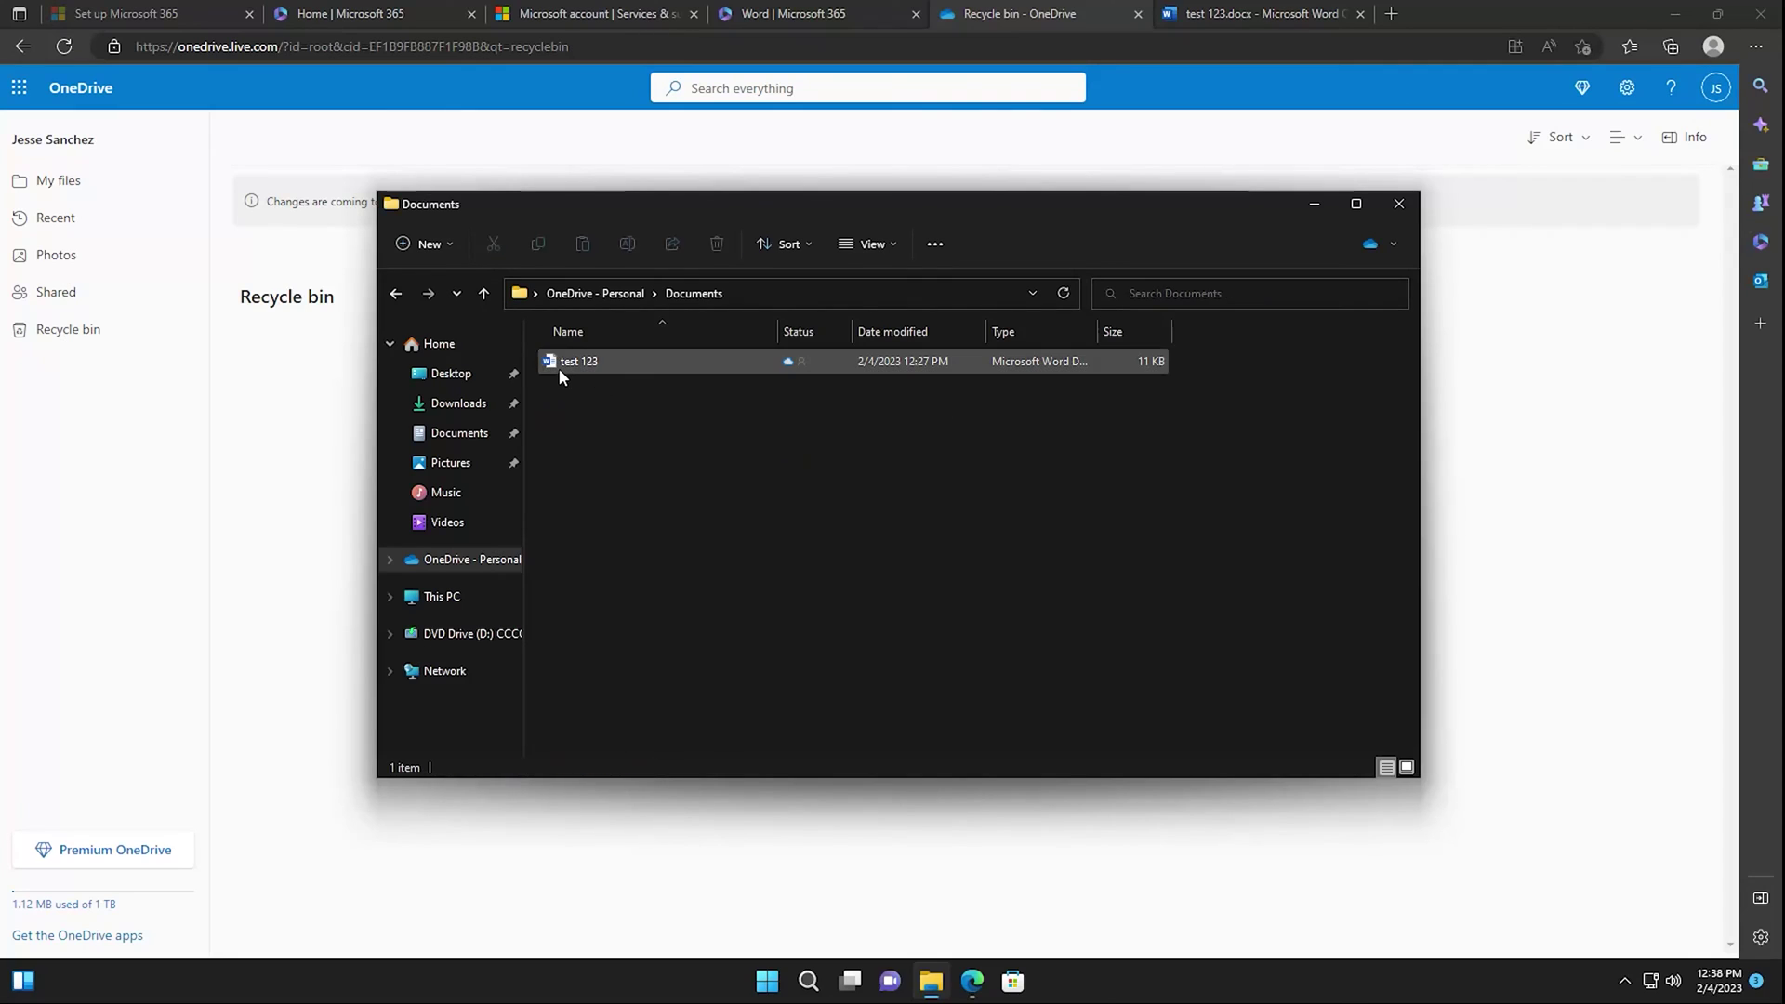
{"action": "double_click", "coordinate": [560, 368]}
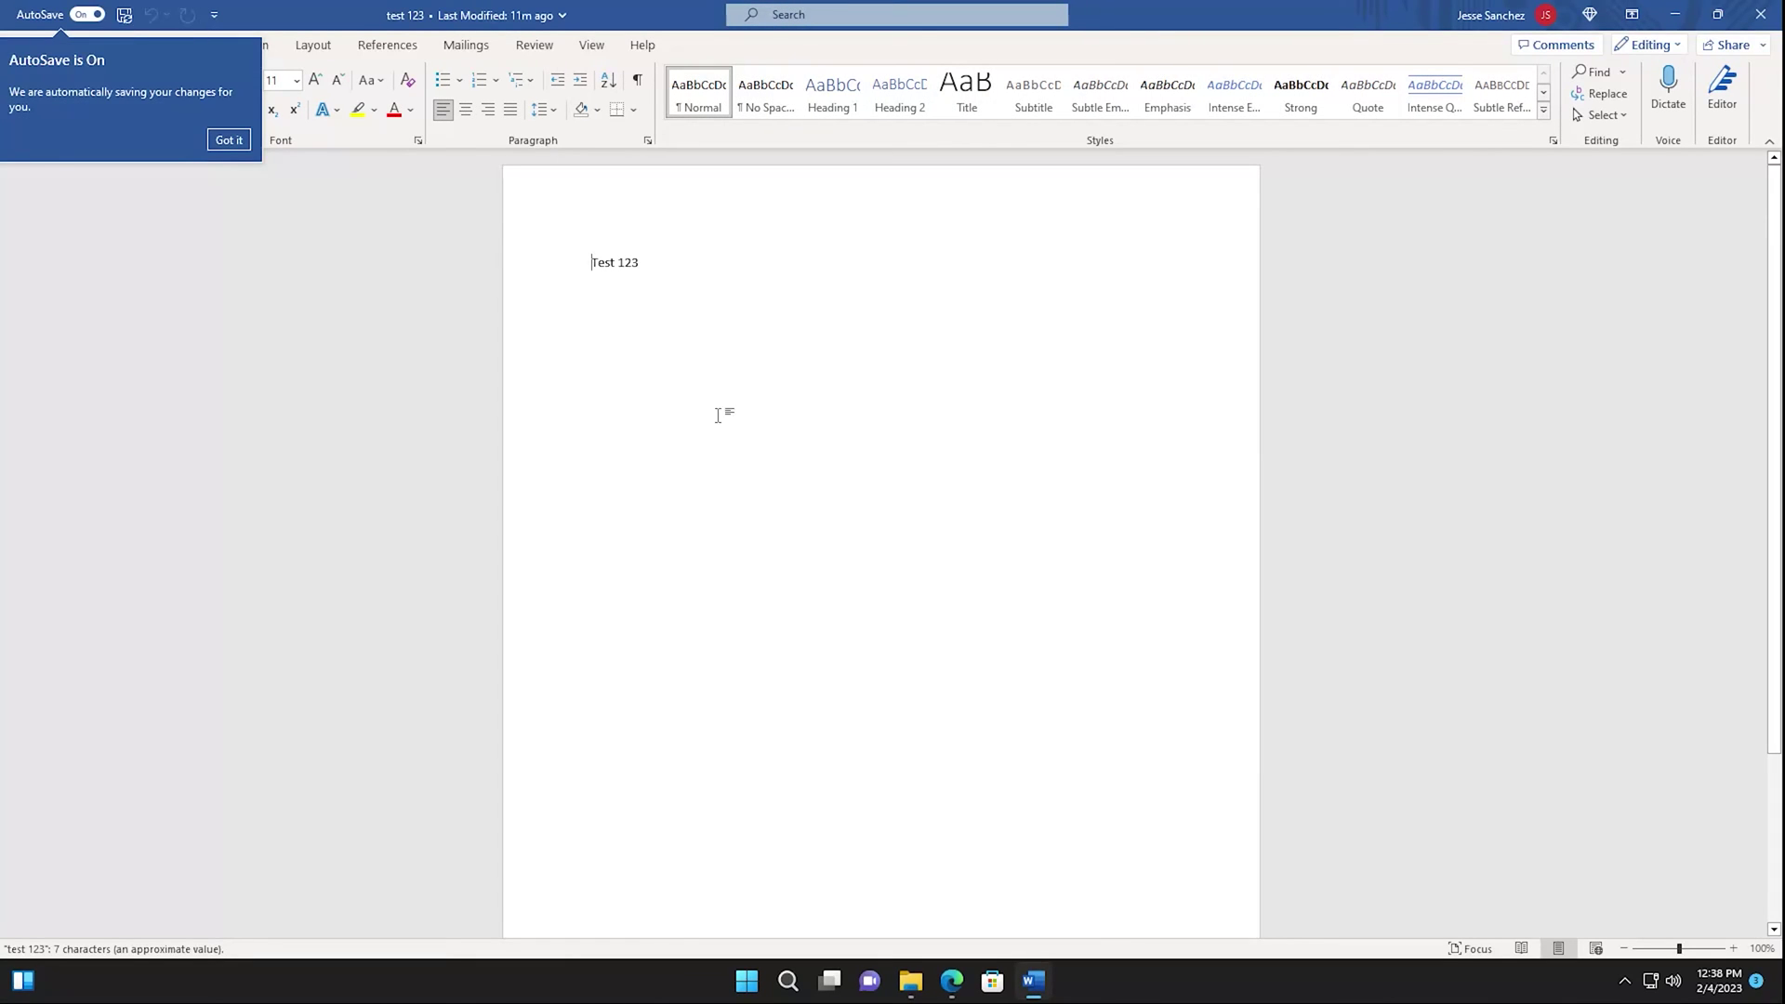
Add a new line with the text 'te' below Test 123, then close Word.
{"action": "key", "text": "Return"}
{"action": "key", "text": "Return"}
{"action": "type", "text": "te"}
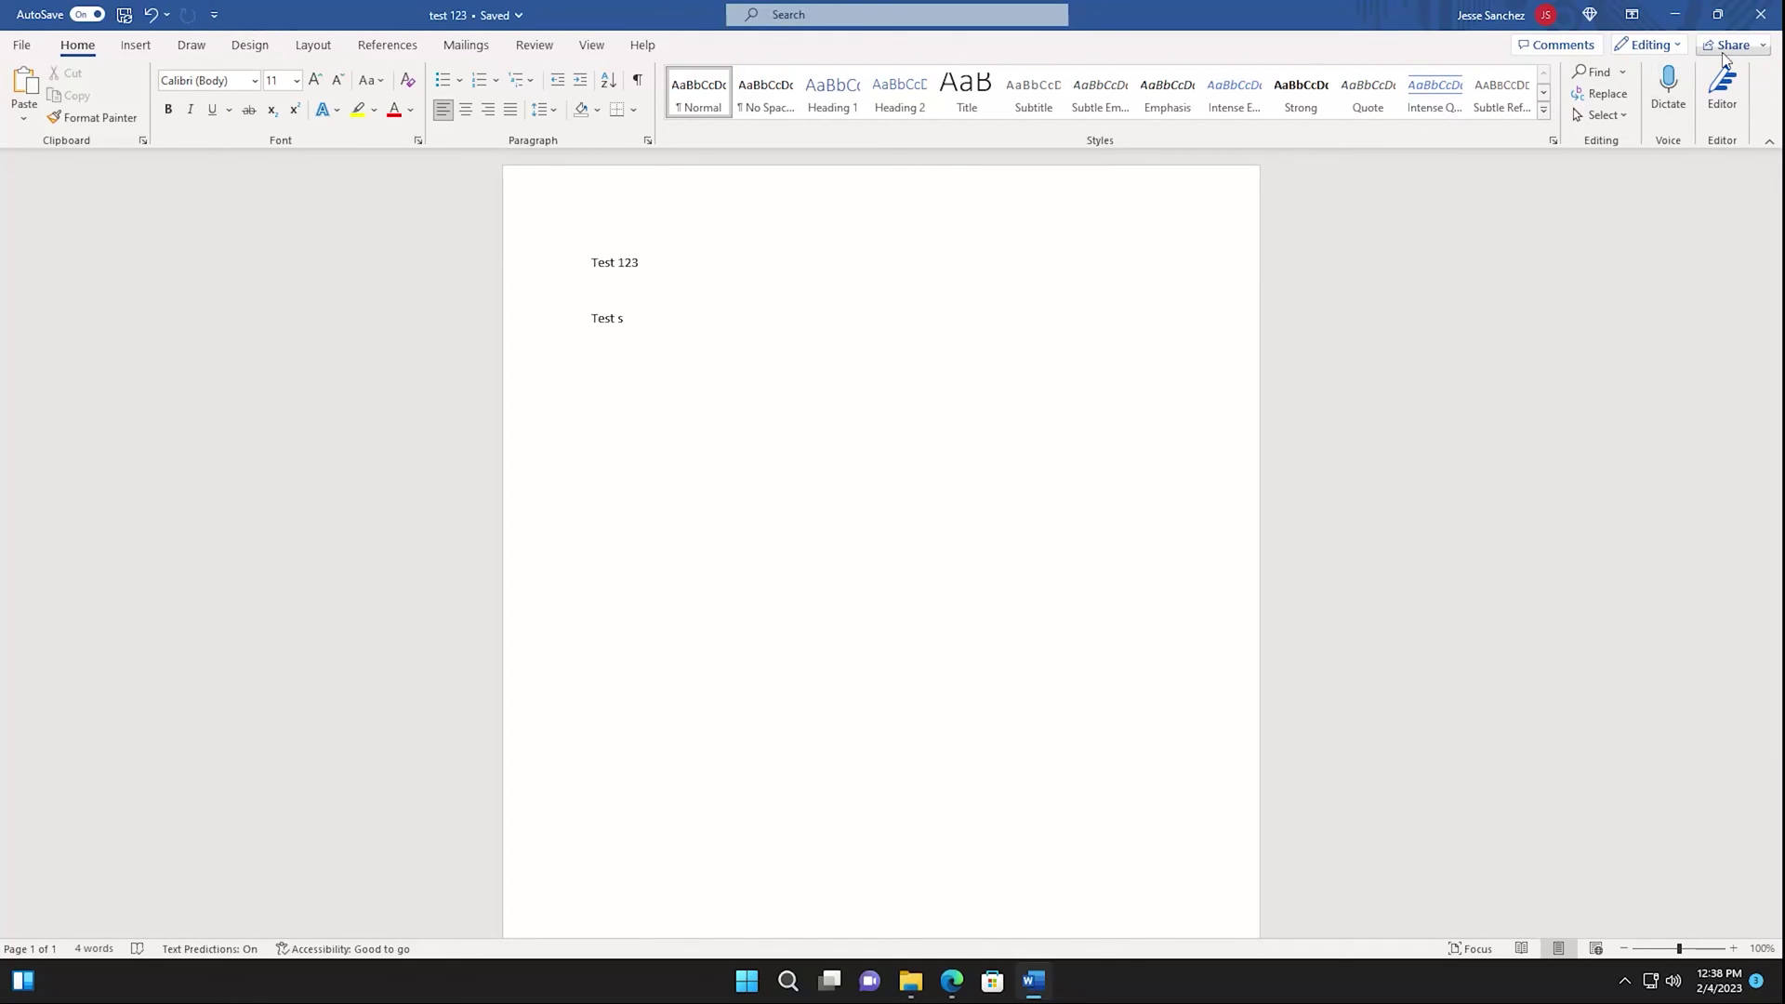
{"action": "left_click", "coordinate": [1761, 14]}
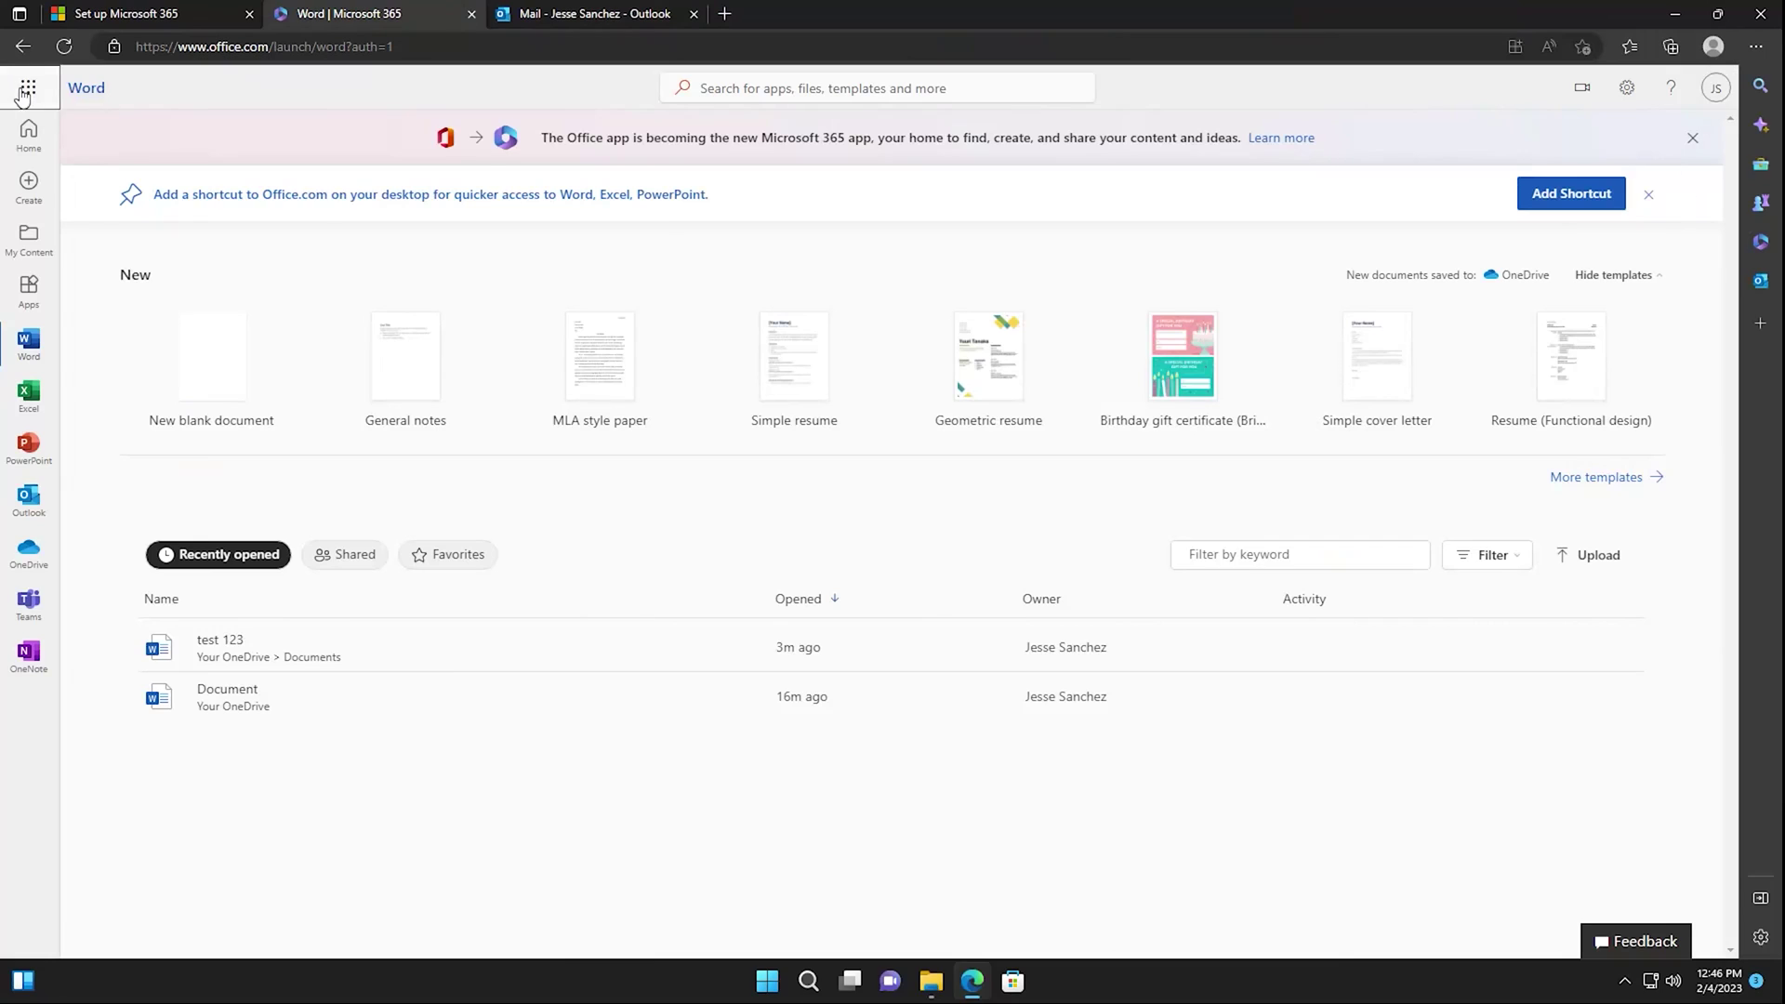
Start Teams from the All apps list in the Microsoft 365 app launcher.
{"action": "left_click", "coordinate": [26, 89]}
{"action": "left_click", "coordinate": [56, 465]}
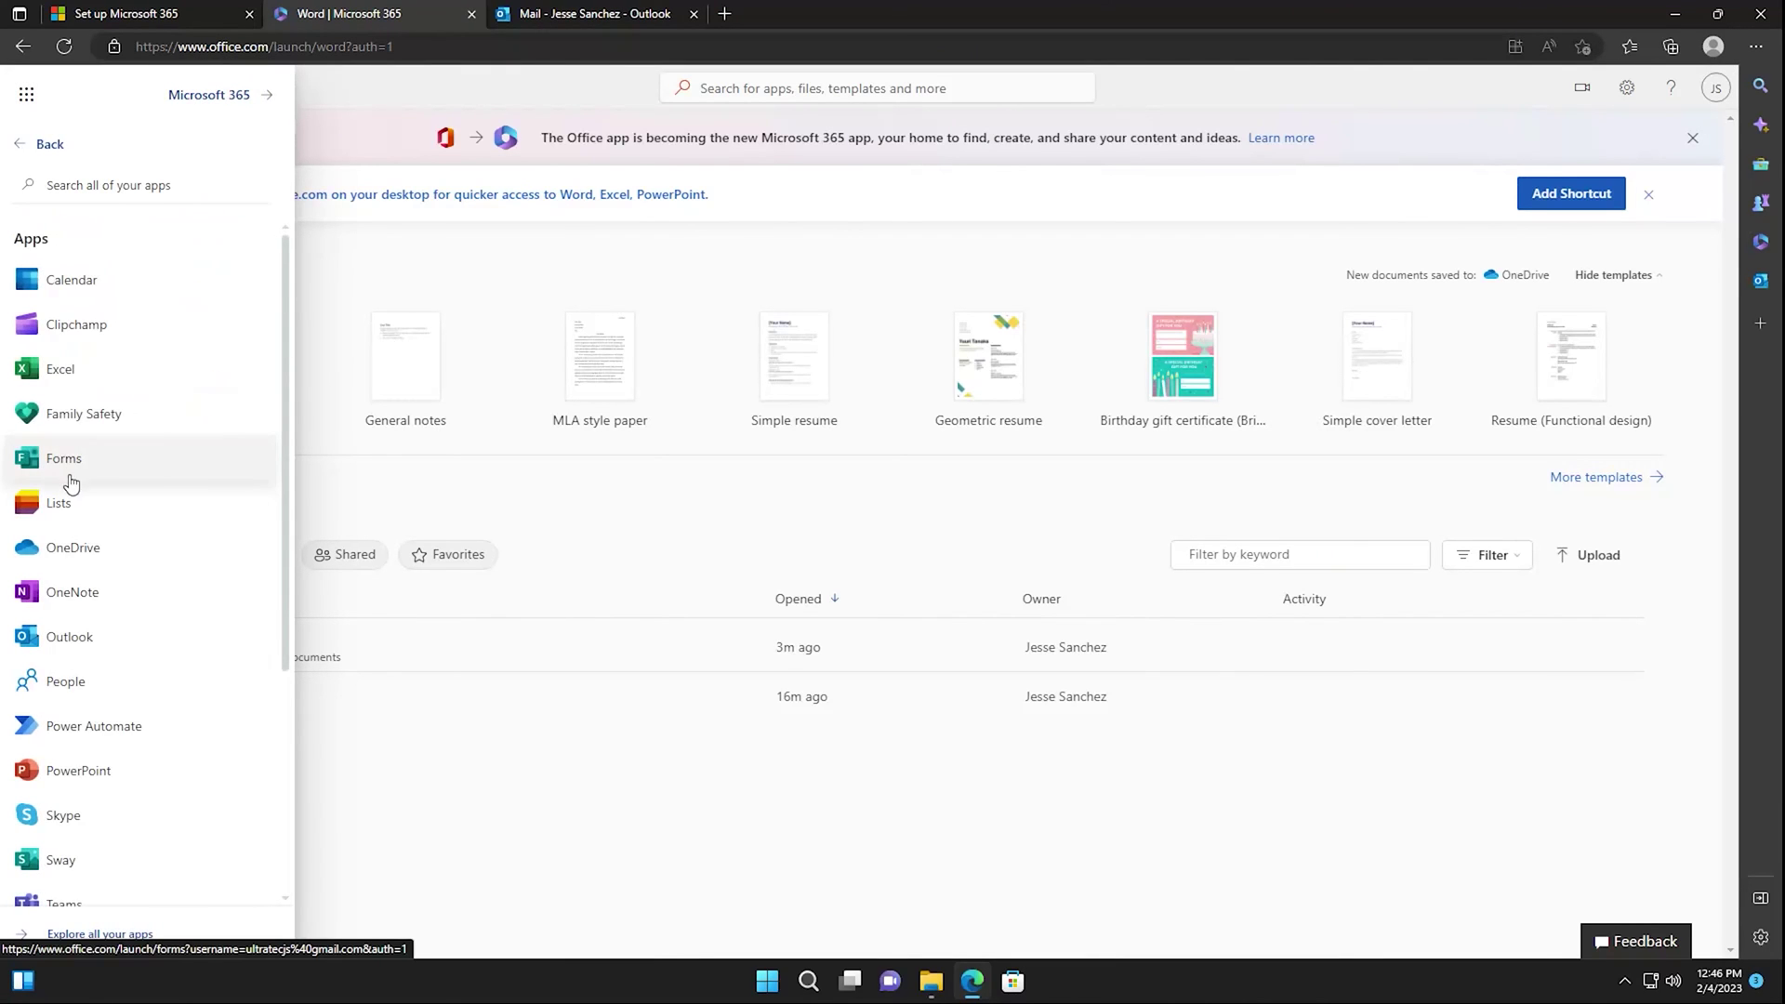
{"action": "scroll", "coordinate": [168, 478], "scroll_direction": "down", "scroll_amount": 3}
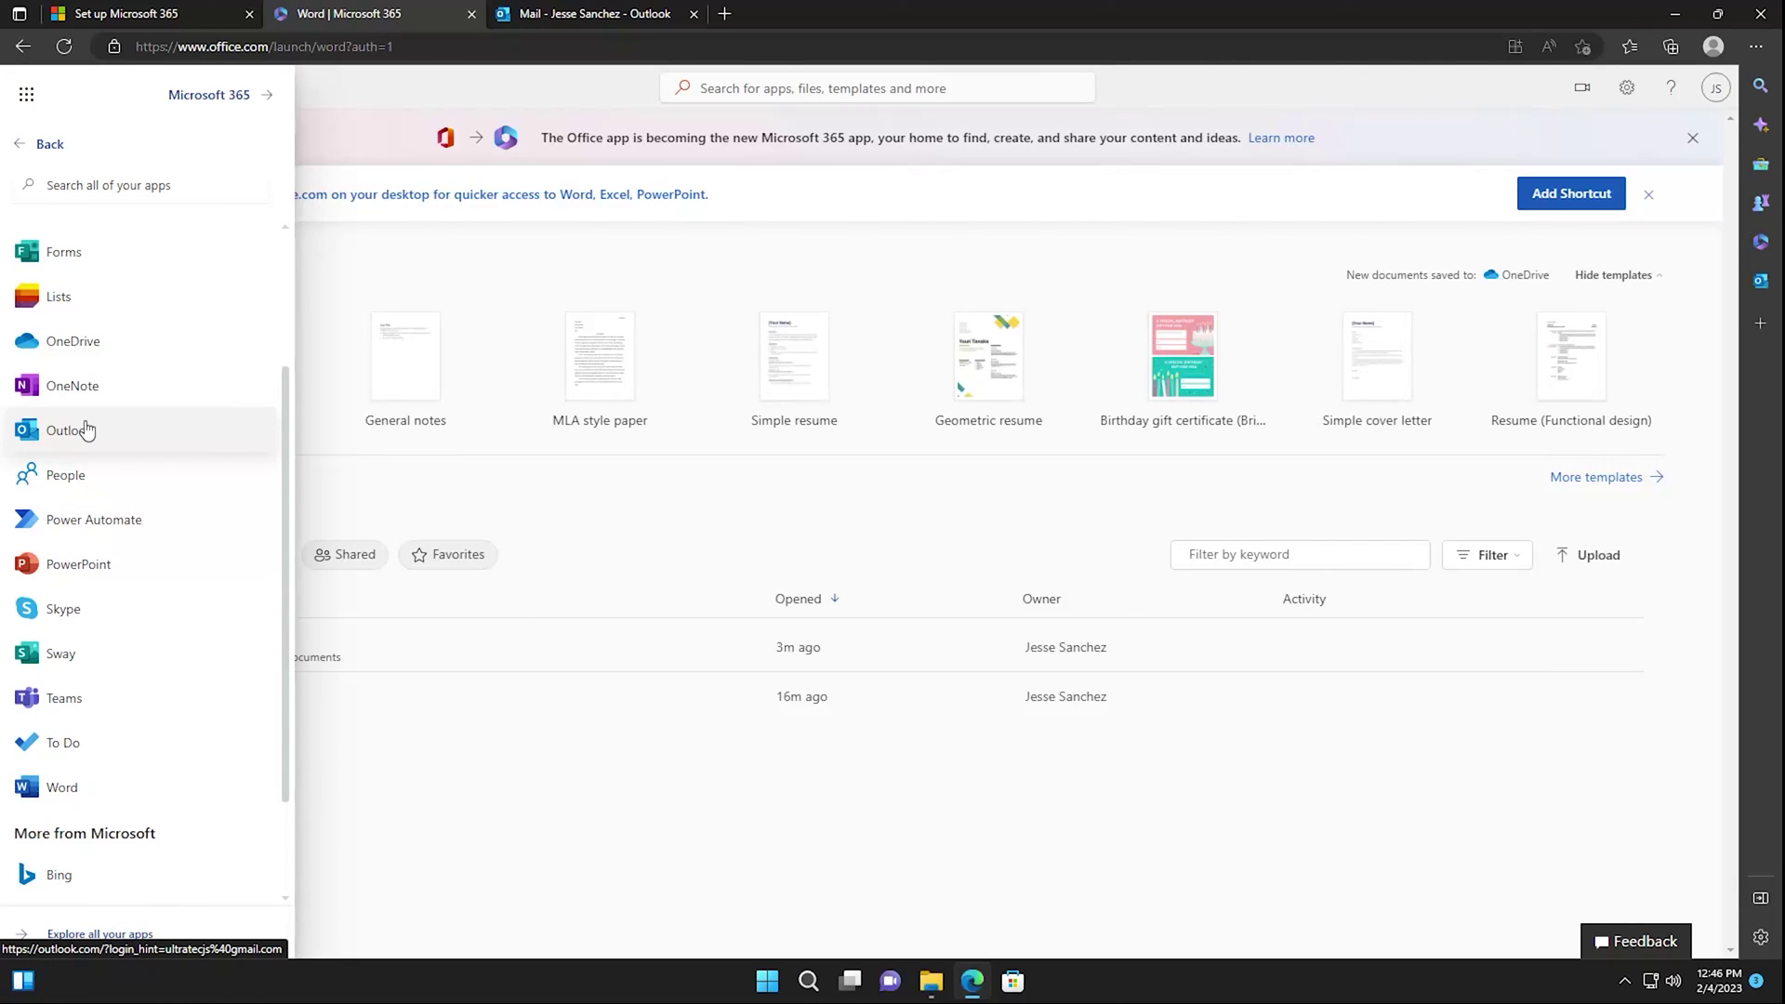
{"action": "left_click", "coordinate": [57, 707]}
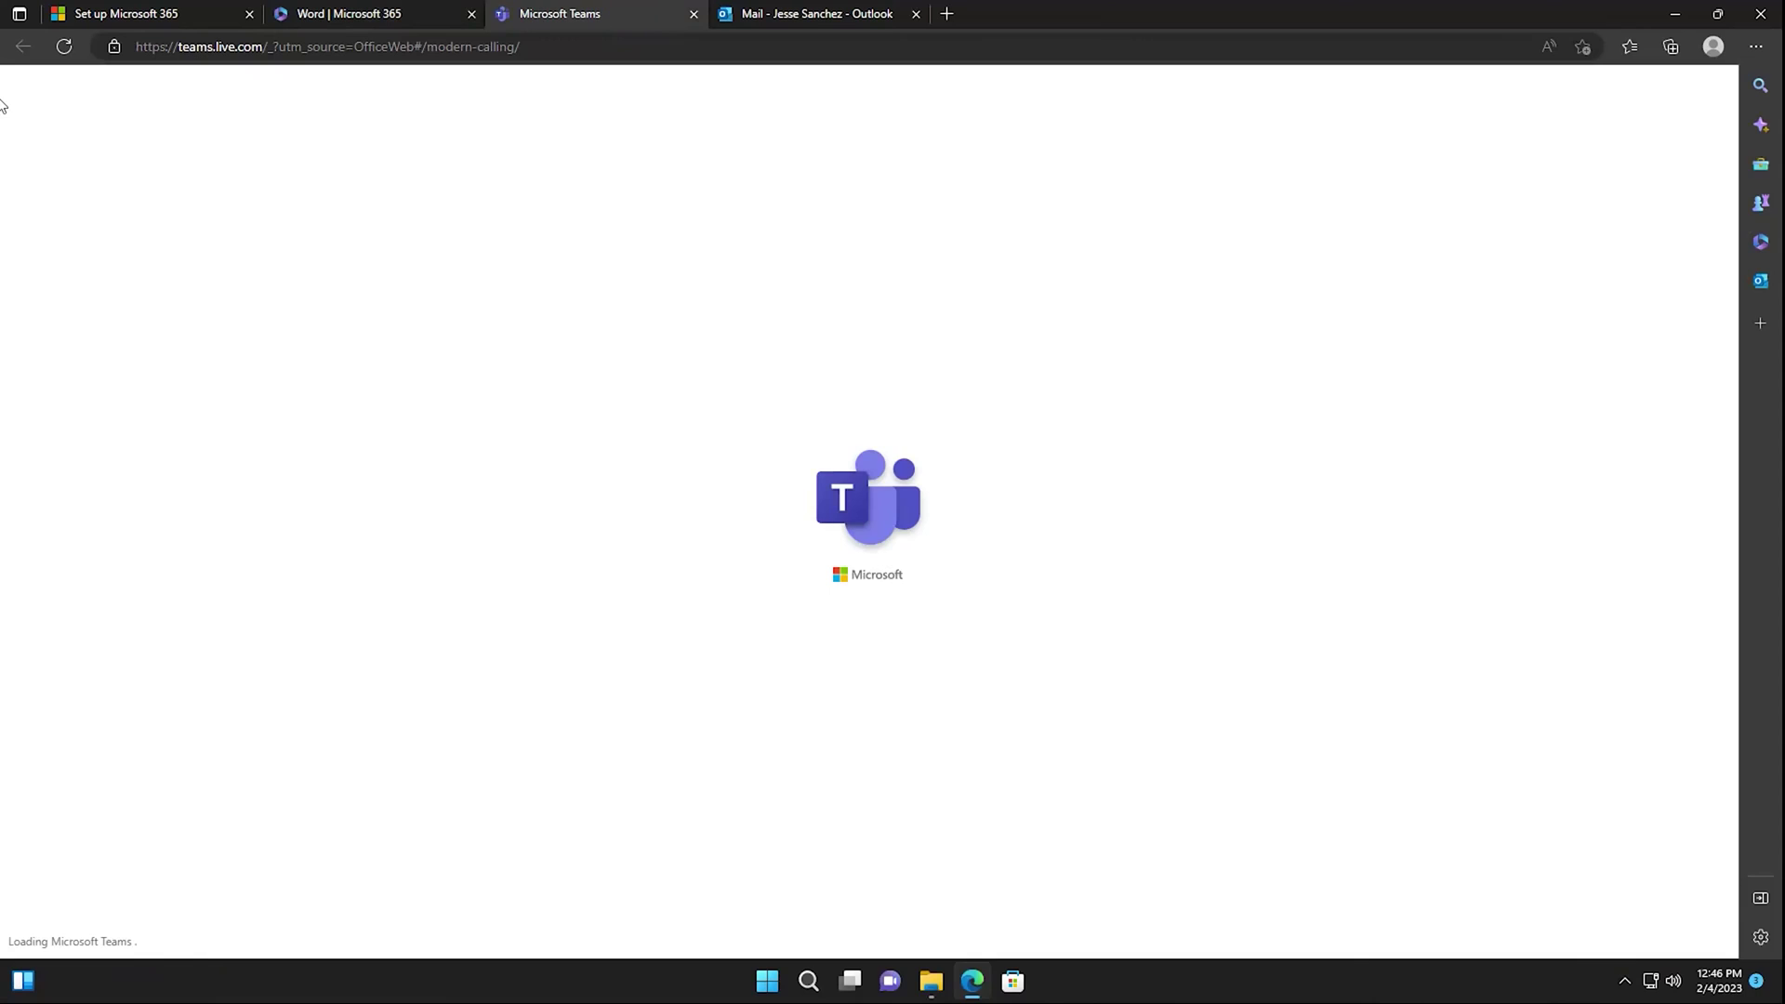